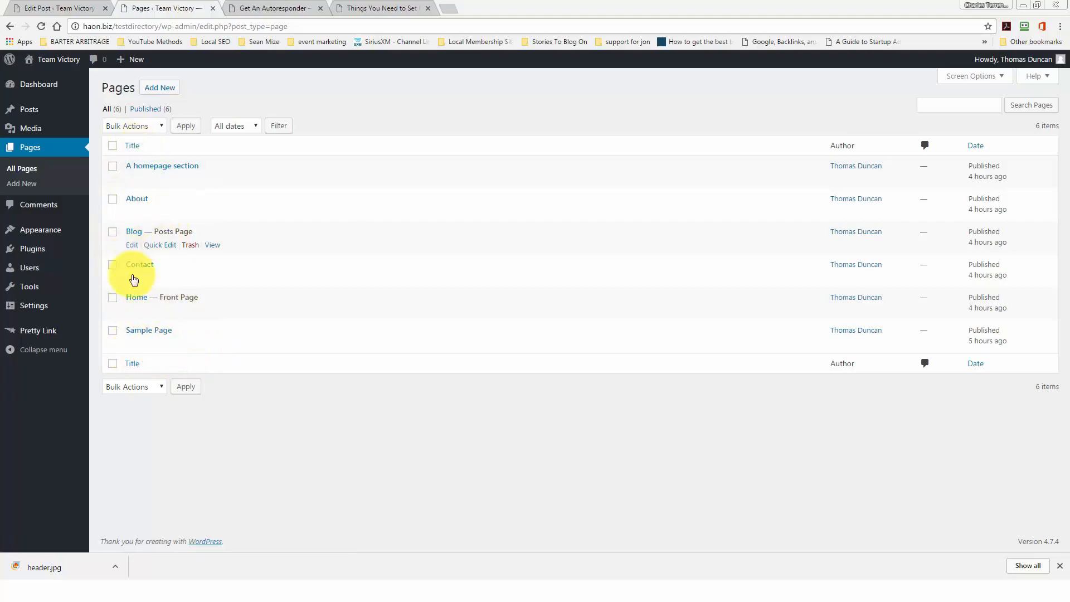
# Add a new page titled "New Content" and paste the copied home business article into its body.
pyautogui.click(156, 90)
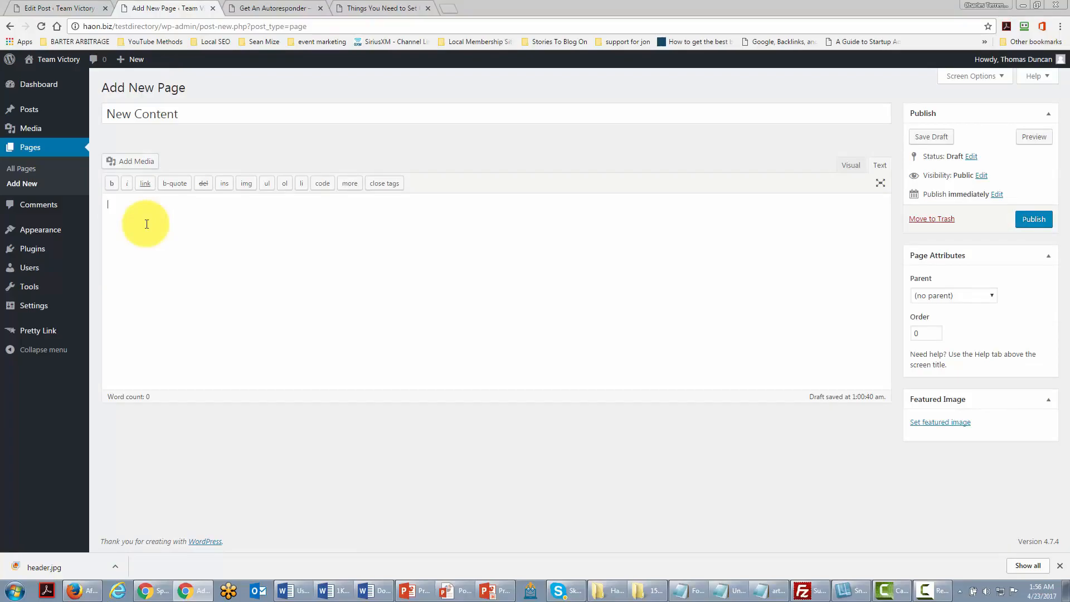
pyautogui.hotkey('ctrl', 'v')
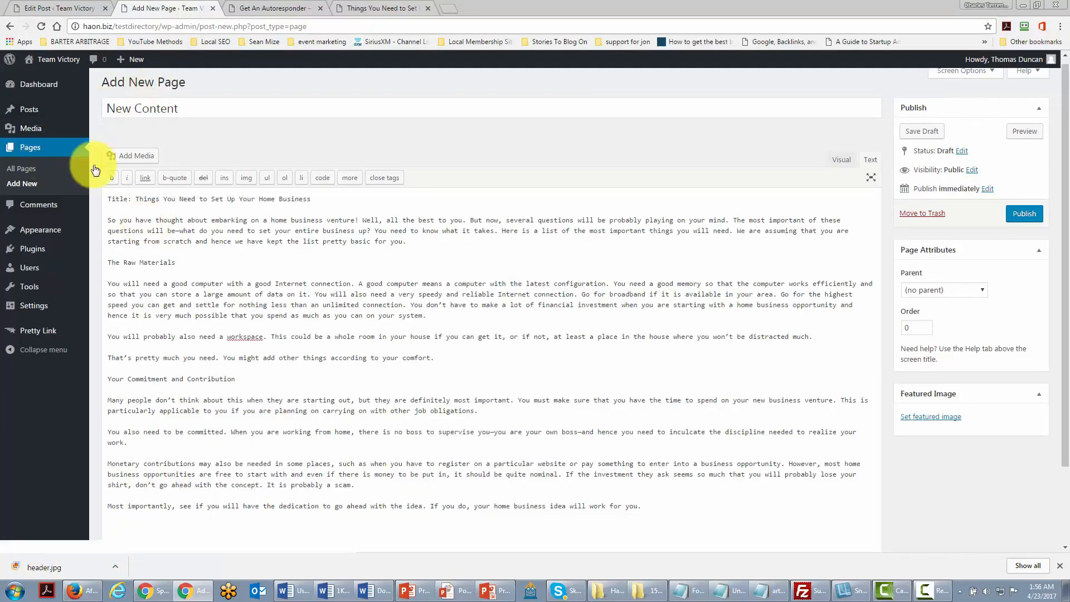
pyautogui.scroll(1, 214, 251)
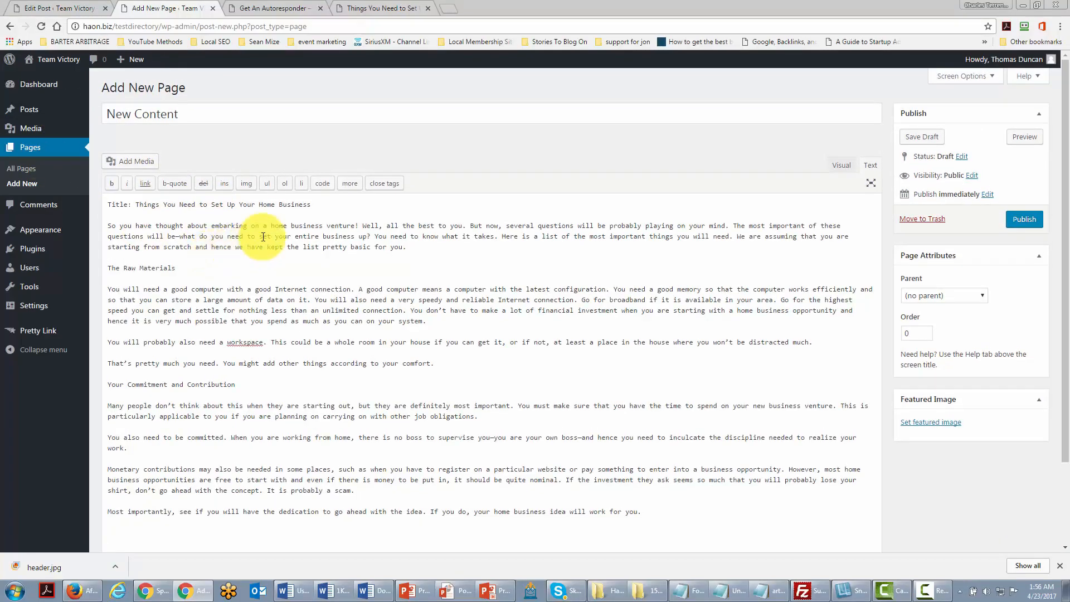
# Delete the "Title: Things You Need to Set Up Your Home Business" line and the blank lines below it.
pyautogui.moveTo(313, 205); pyautogui.dragTo(95, 207)
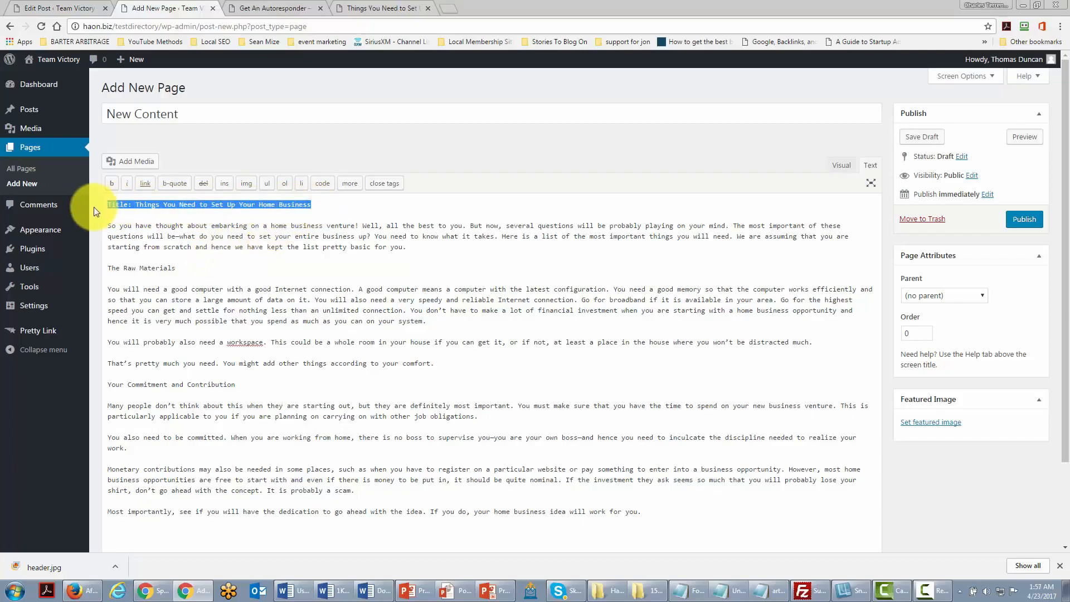
pyautogui.press('Delete')
pyautogui.press('Delete')
pyautogui.press('Delete')
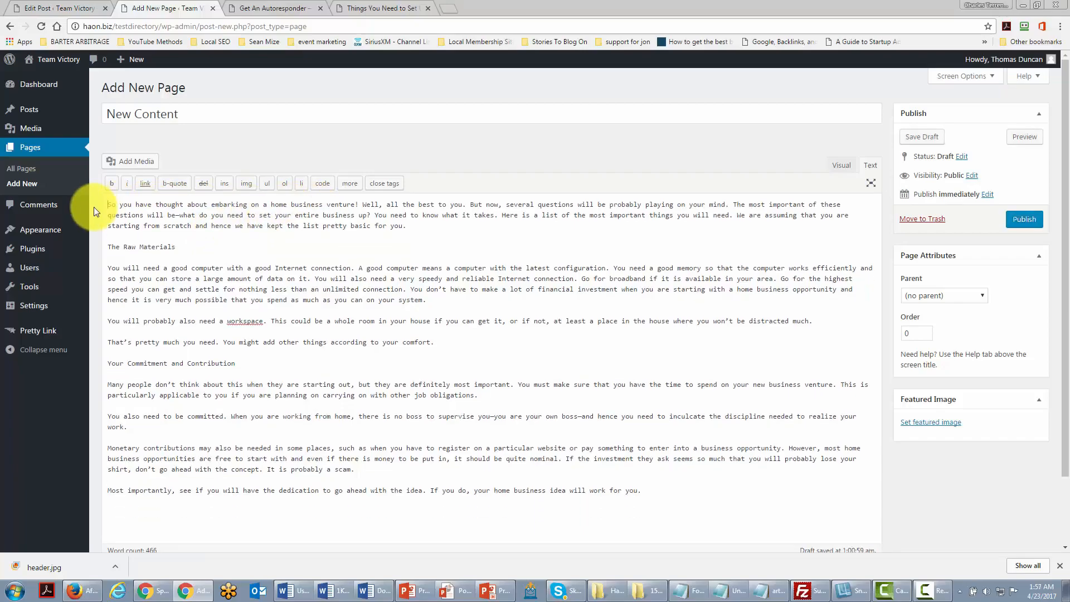
# In the visual editor, format "The Raw Materials" and "Your Commitment and Contribution" as Heading 4.
pyautogui.click(840, 166)
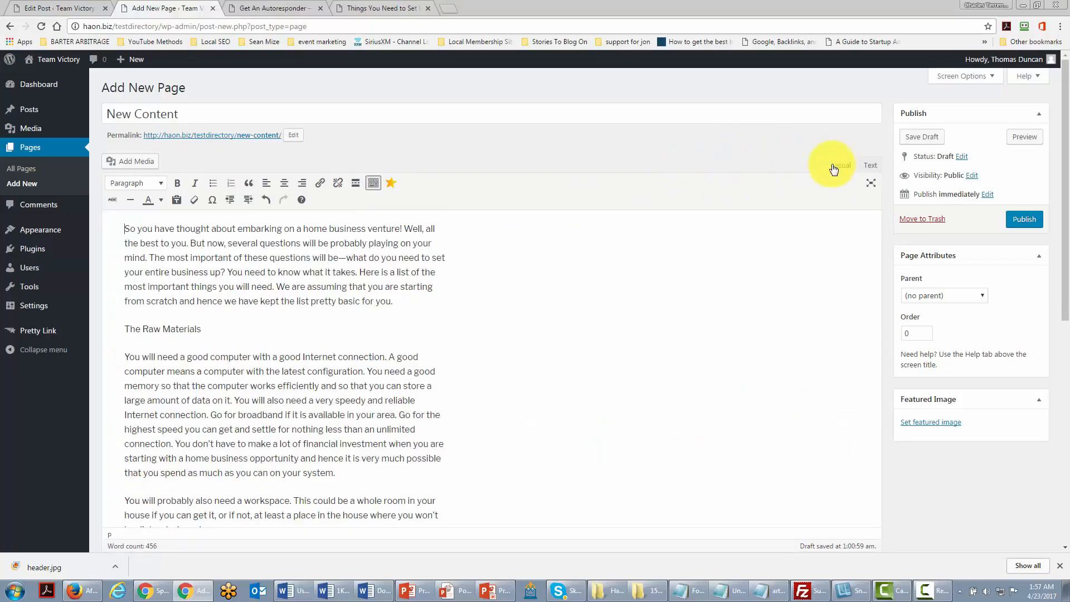
pyautogui.moveTo(229, 335); pyautogui.dragTo(114, 332)
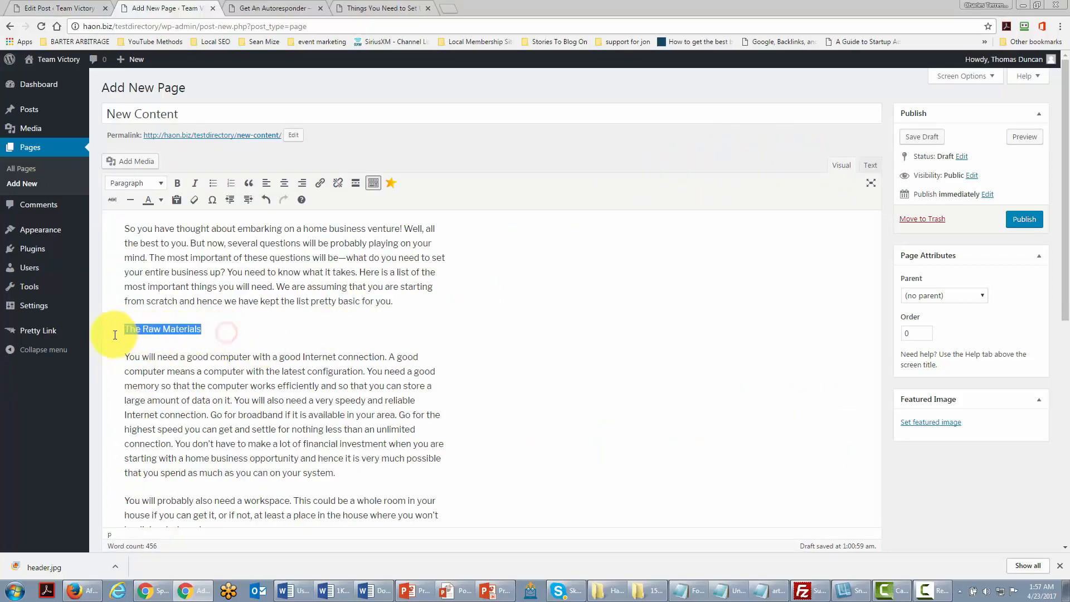
pyautogui.click(161, 190)
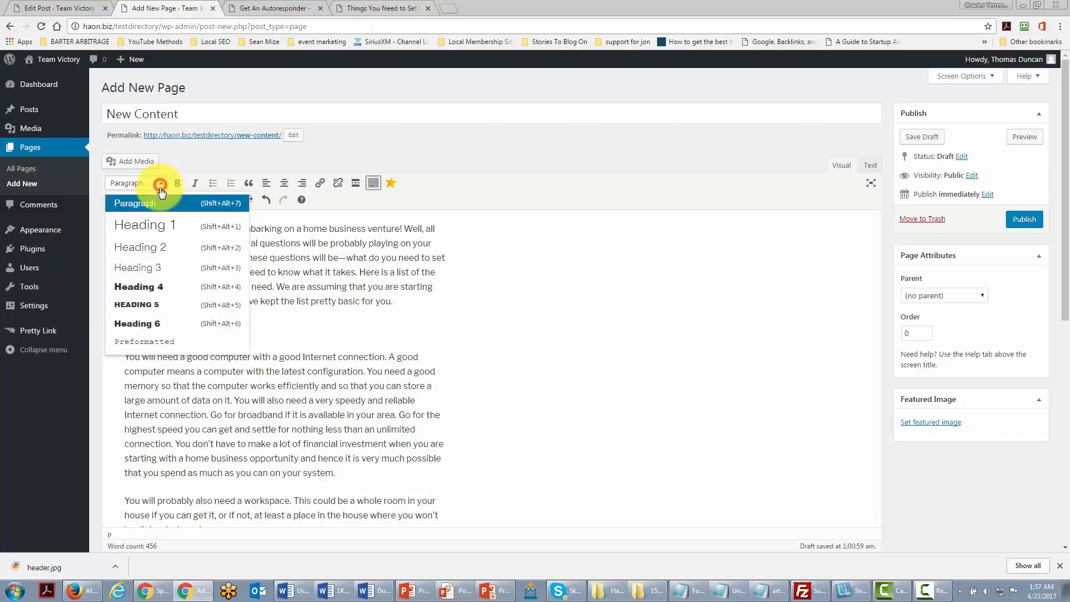
pyautogui.click(151, 282)
pyautogui.click(244, 320)
pyautogui.scroll(-3, 240, 318)
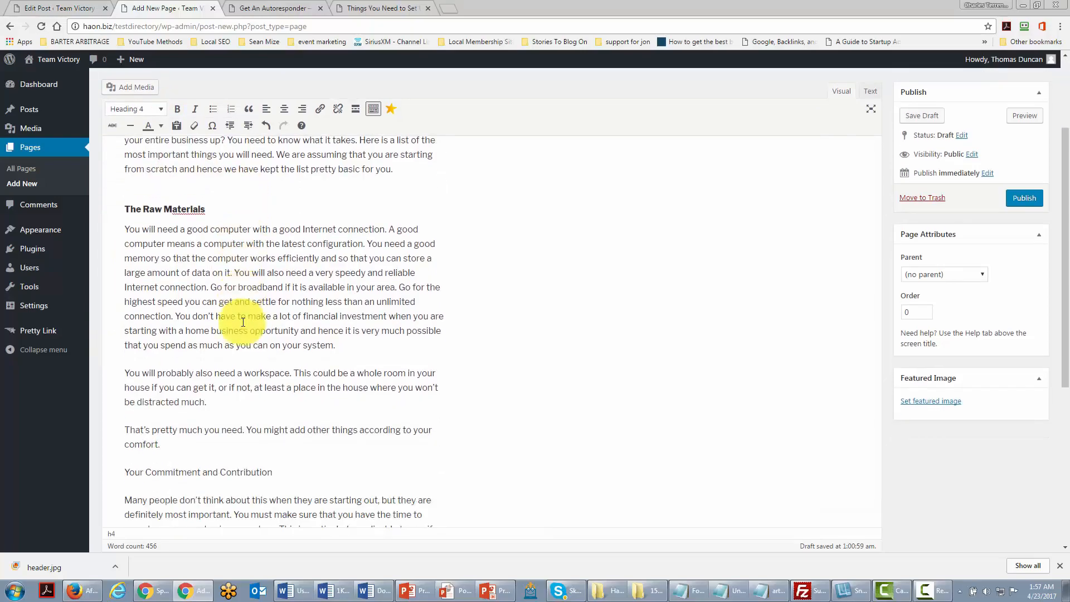
pyautogui.moveTo(282, 431); pyautogui.dragTo(129, 433)
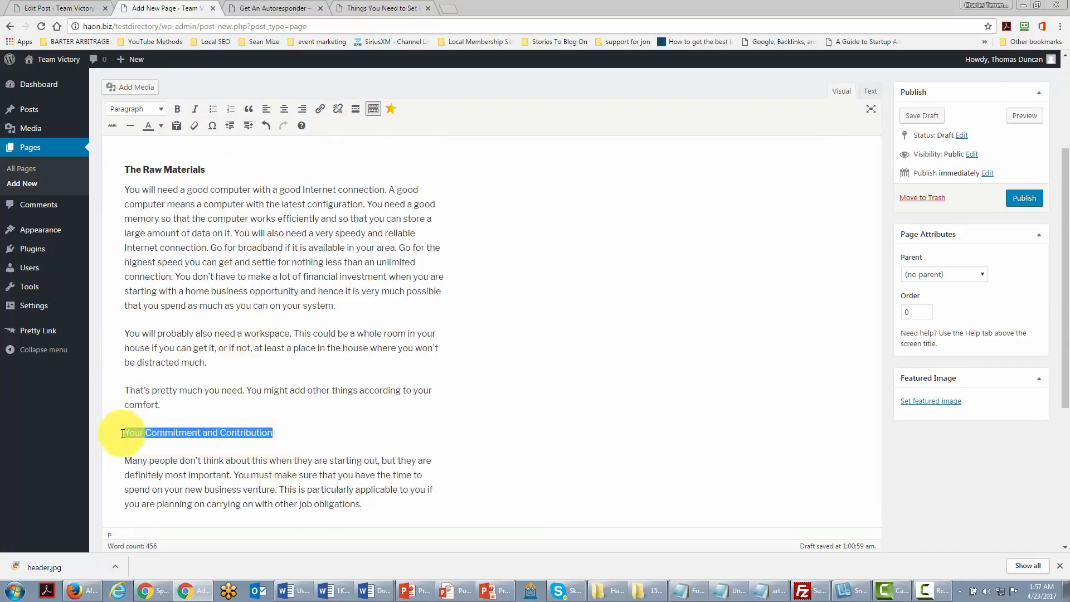
pyautogui.hotkey('alt', 'shift', '4')
# Link the words "also need a workspace" to google.com.
pyautogui.moveTo(196, 329); pyautogui.dragTo(291, 329)
pyautogui.click(320, 109)
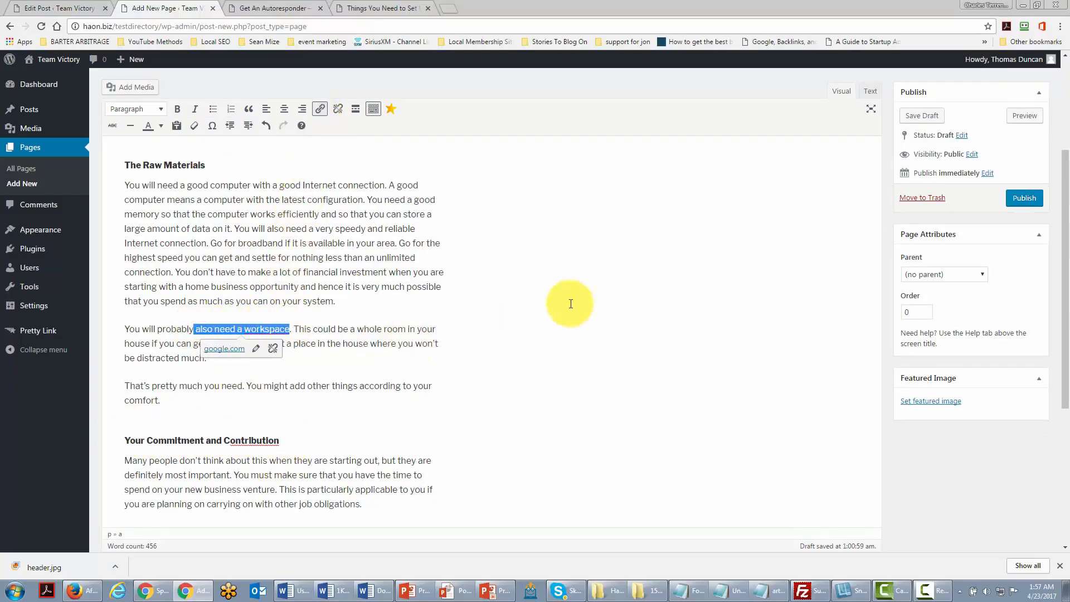
# Set About as the parent of the New Content page and publish it.
pyautogui.click(982, 276)
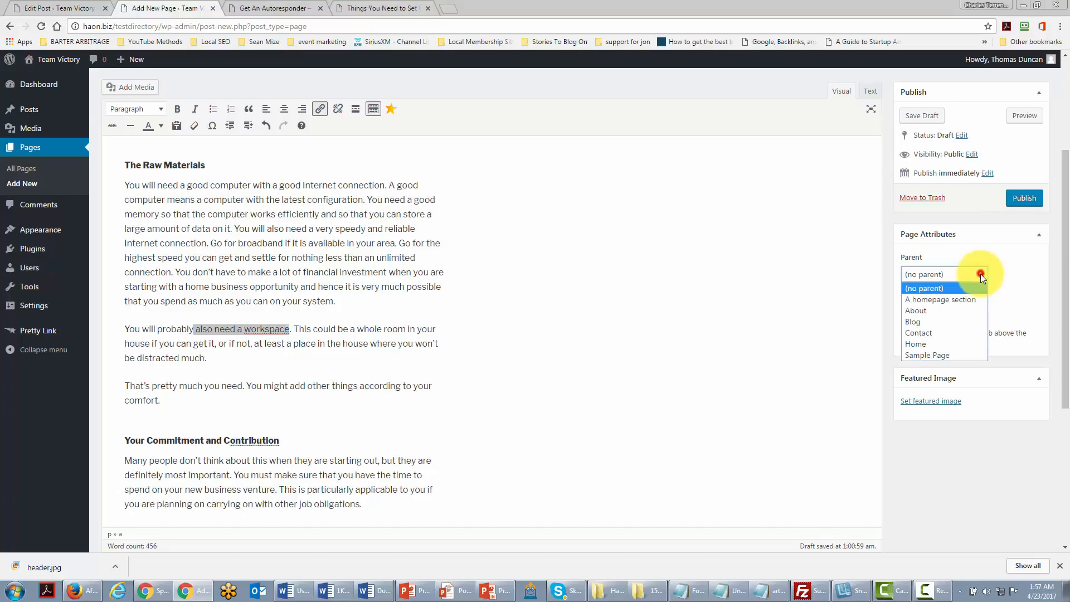
pyautogui.click(918, 310)
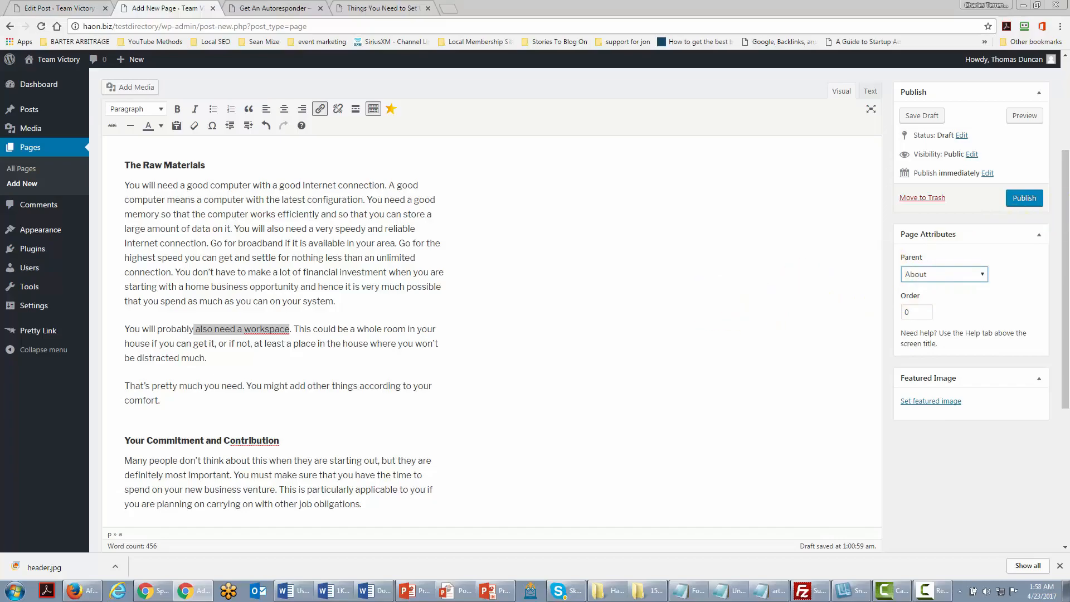
pyautogui.click(1023, 200)
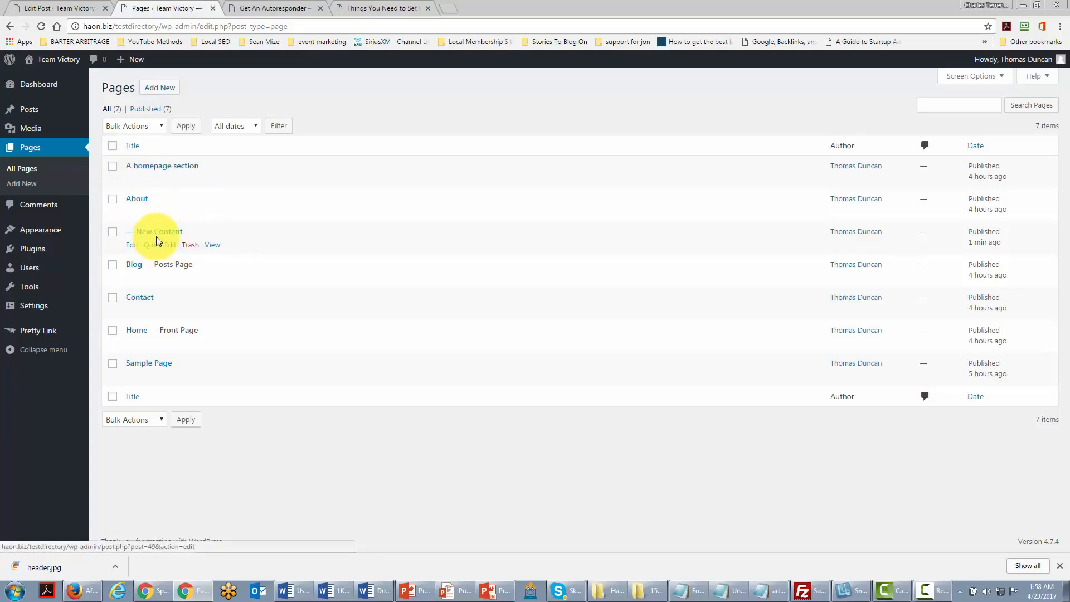
# View the published New Content page and examine the parent and page parts of its web address.
pyautogui.click(212, 250)
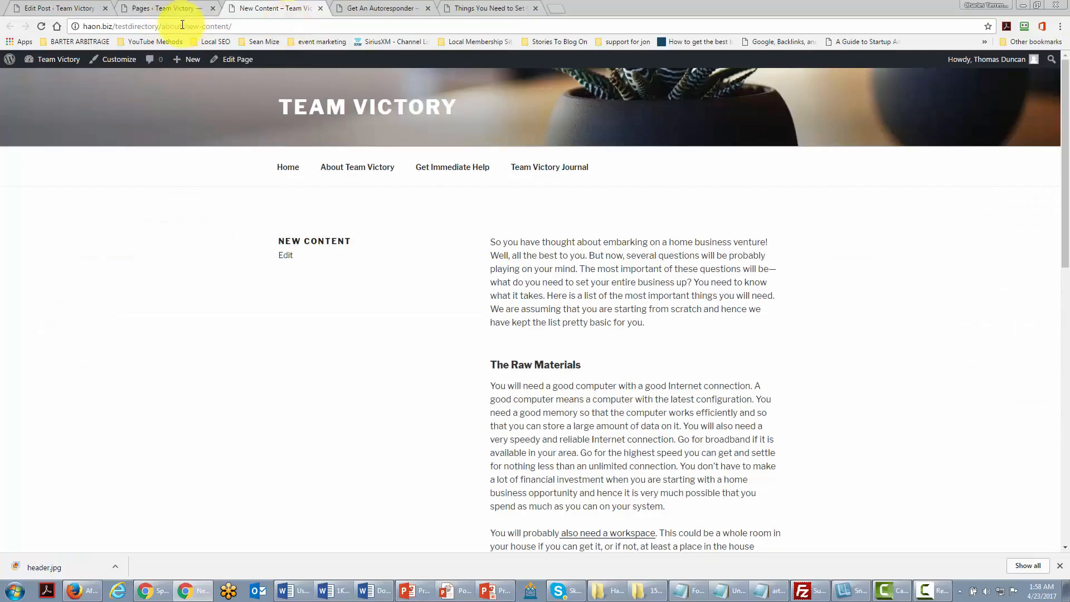
pyautogui.moveTo(182, 26); pyautogui.dragTo(159, 26)
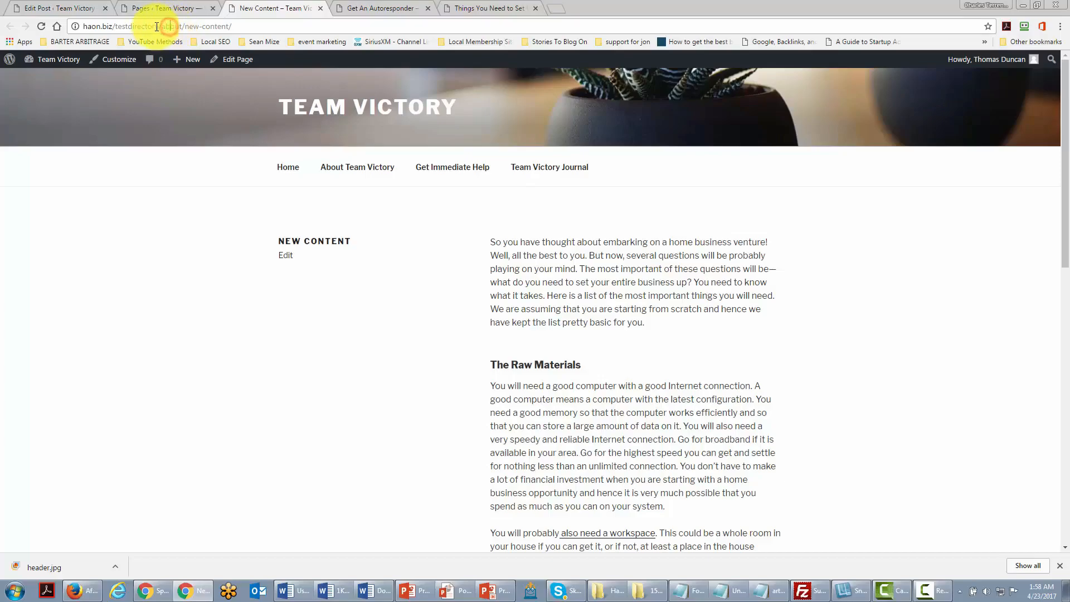
pyautogui.moveTo(160, 26); pyautogui.dragTo(226, 24)
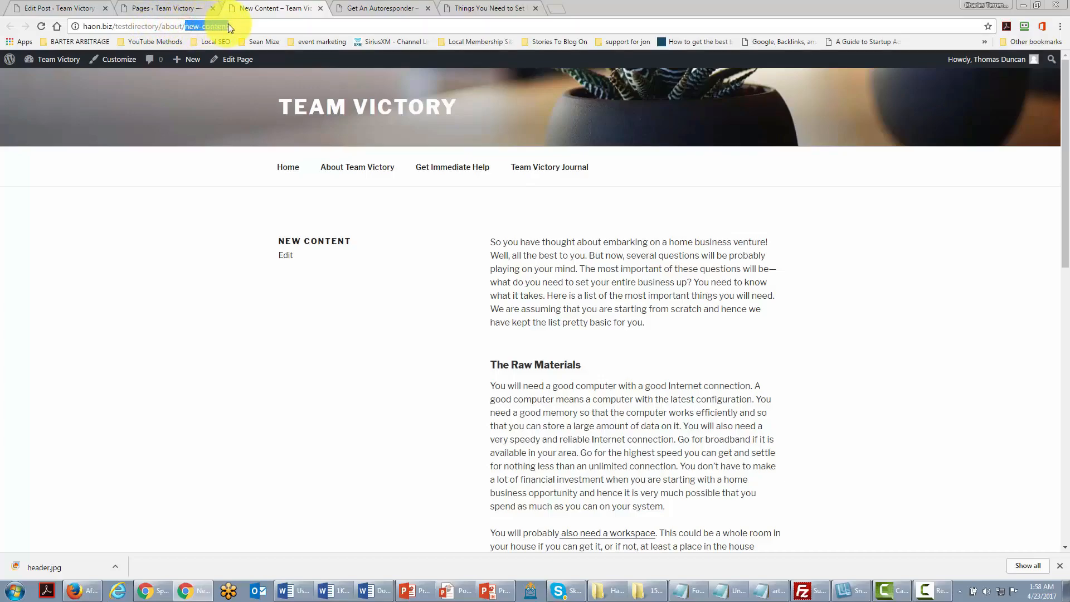
pyautogui.click(247, 27)
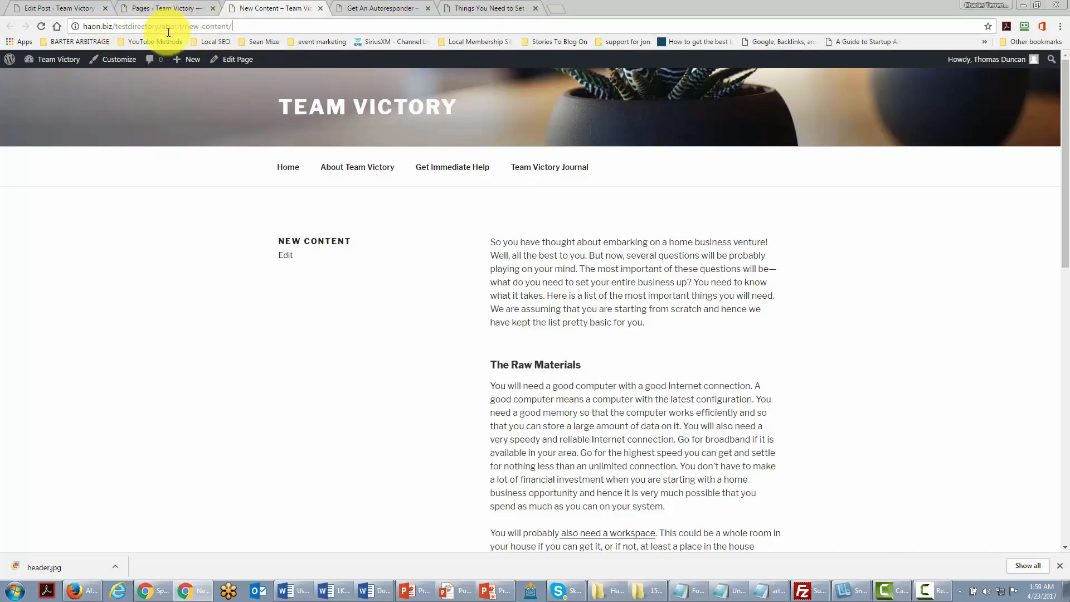
# Edit the New Content page to use the SEO and blog word cloud as its featured image, and update the page.
pyautogui.click(166, 8)
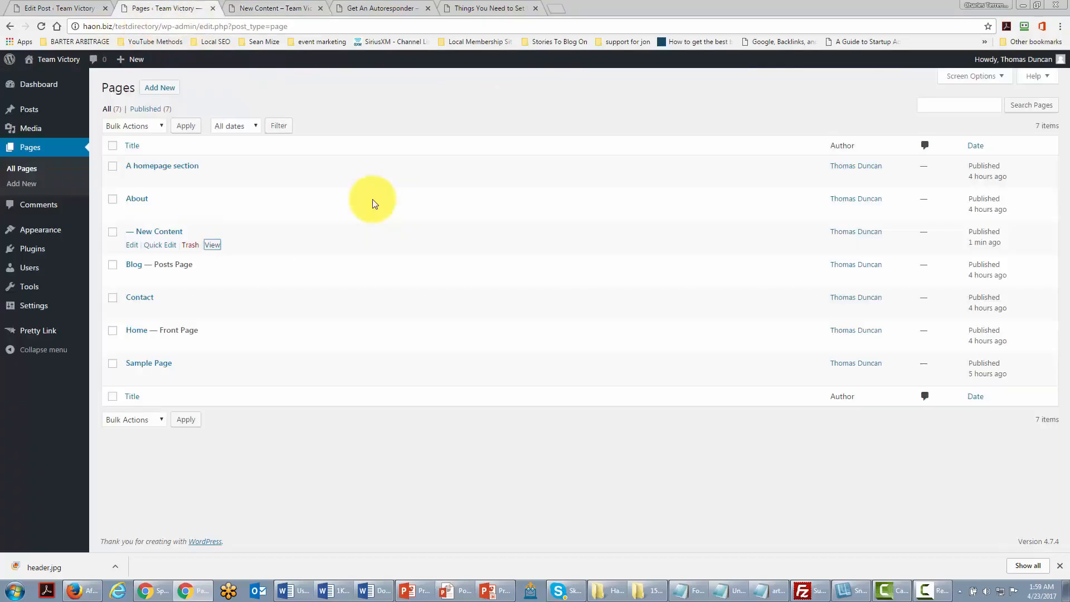
pyautogui.click(132, 248)
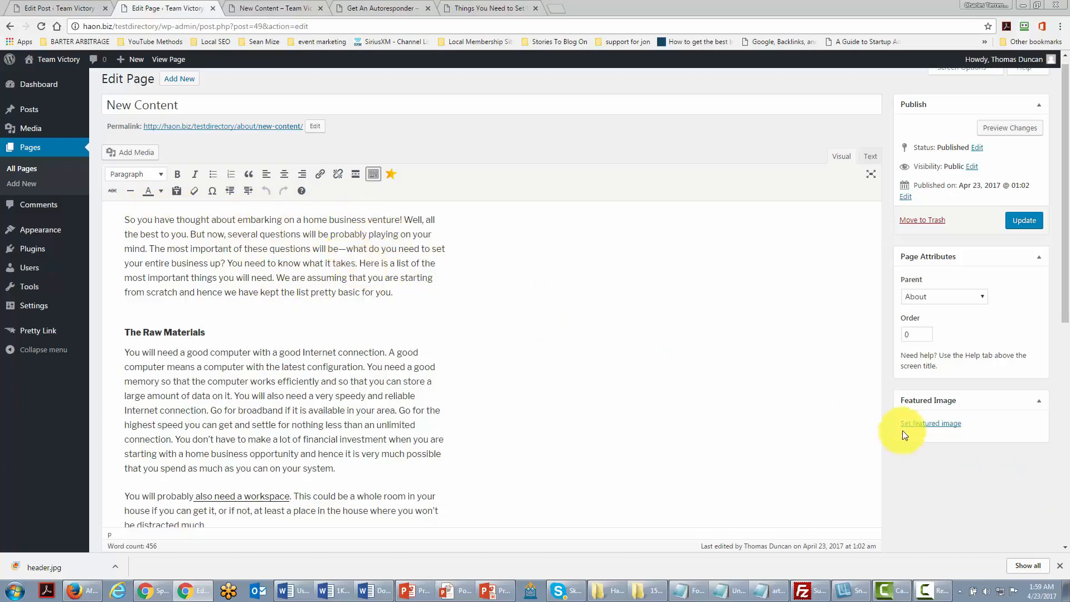
pyautogui.click(918, 423)
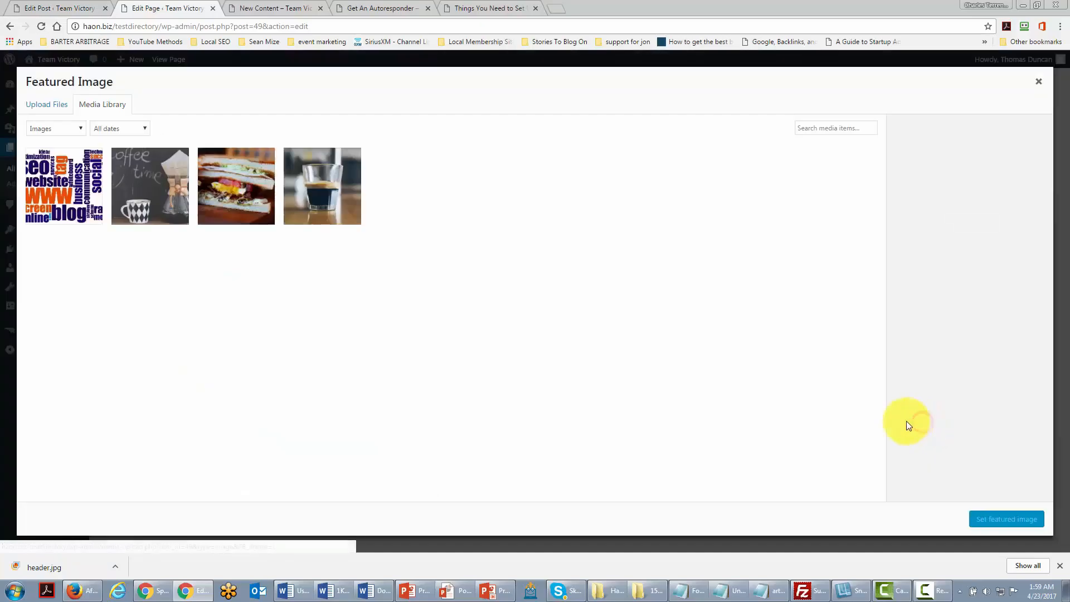
pyautogui.click(73, 195)
pyautogui.click(1004, 518)
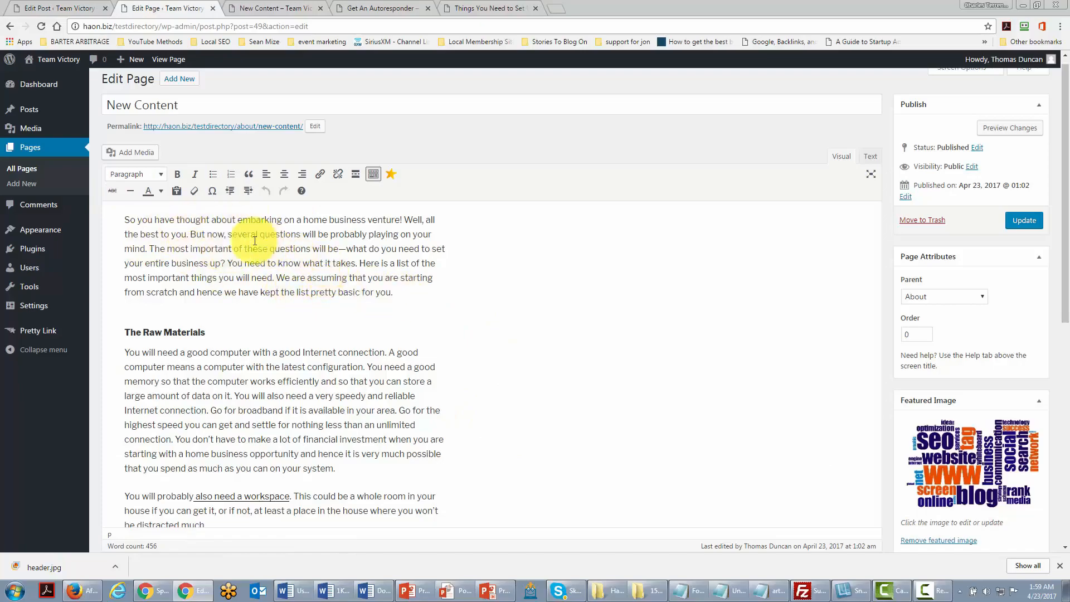
pyautogui.click(1025, 223)
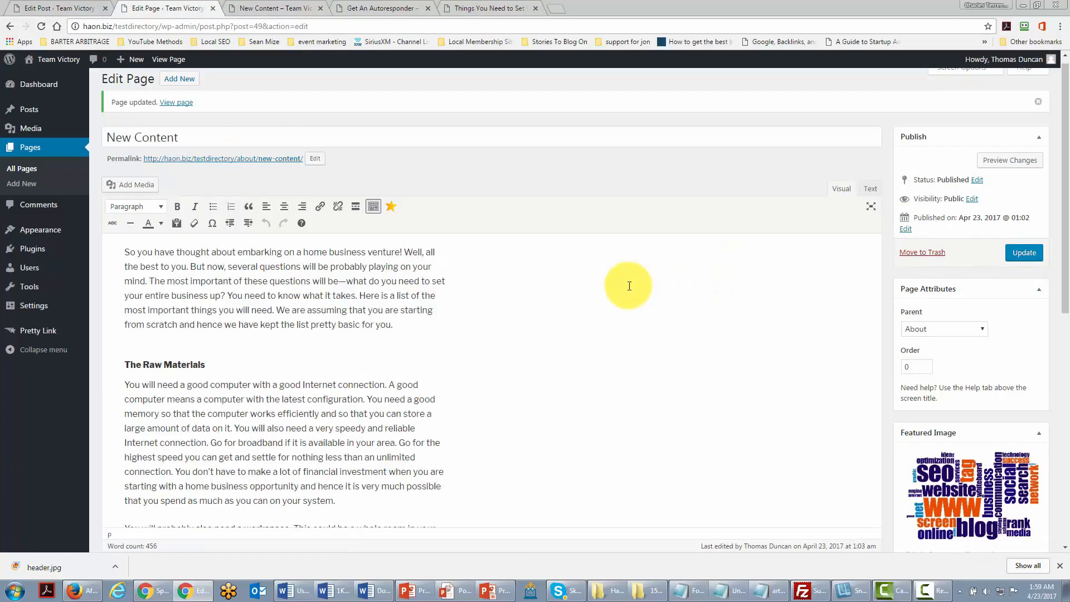
# Check how the featured image looks on the live New Content page, and return to the page editor.
pyautogui.hotkey('ctrl', 'Tab')
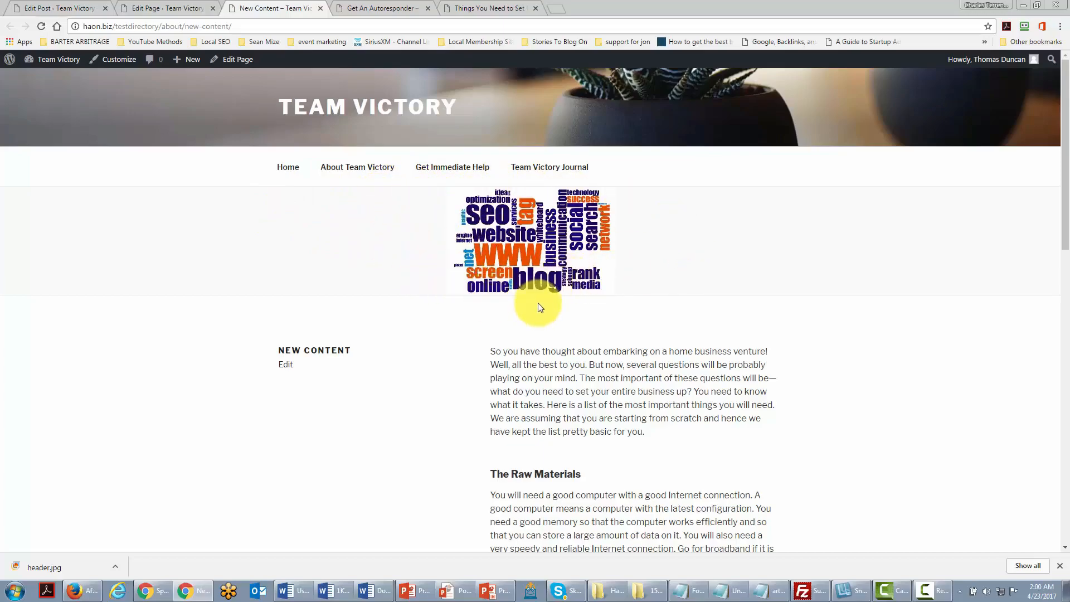
pyautogui.hotkey('ctrl', 'shift', 'Tab')
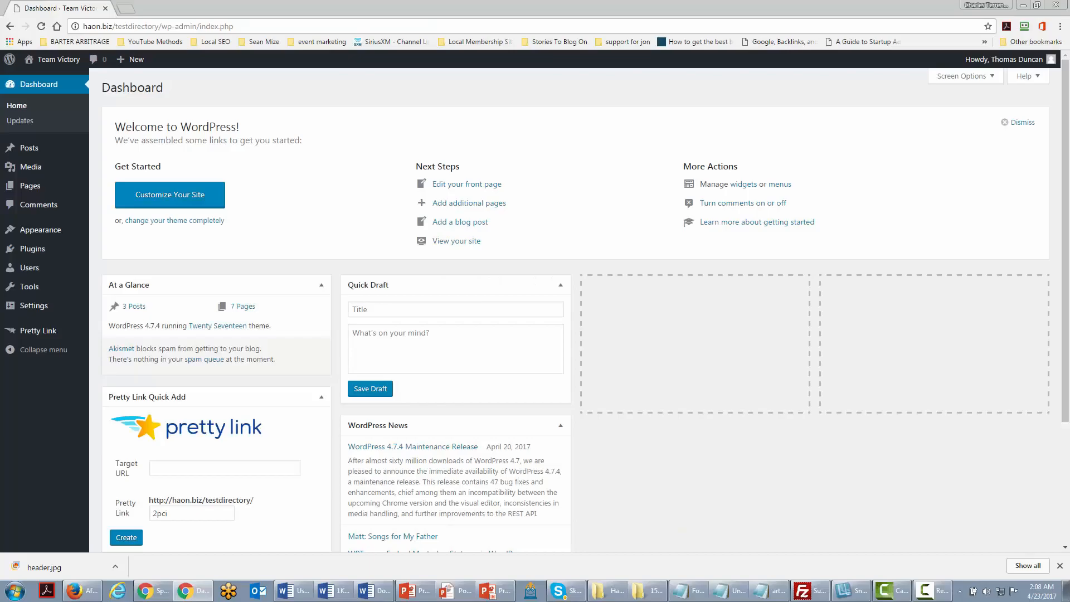
# Open the page for adding themes and look through the featured themes.
pyautogui.moveTo(39, 232)
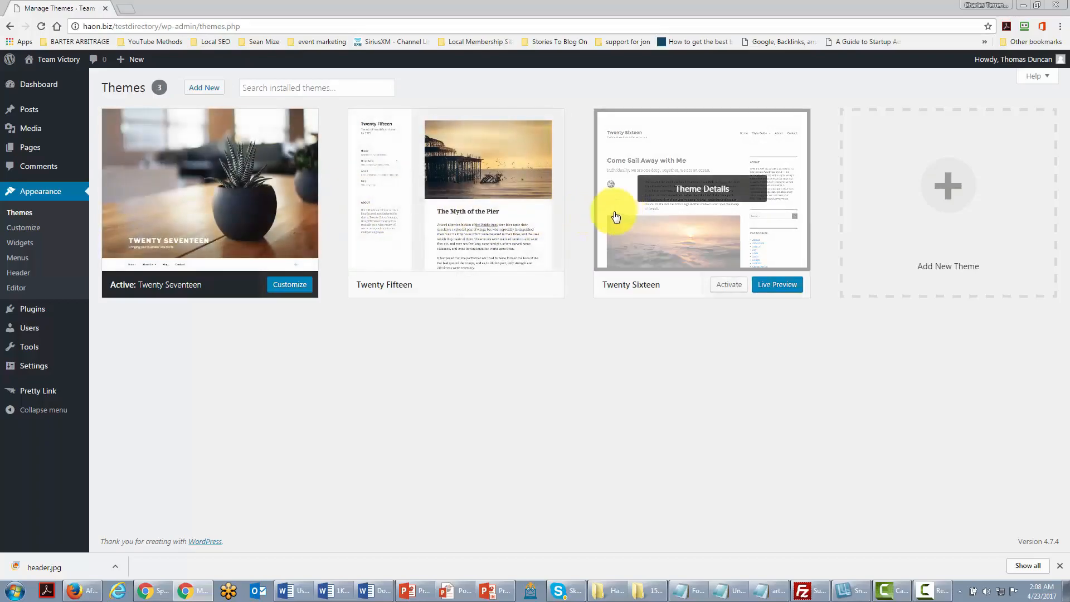
pyautogui.click(202, 90)
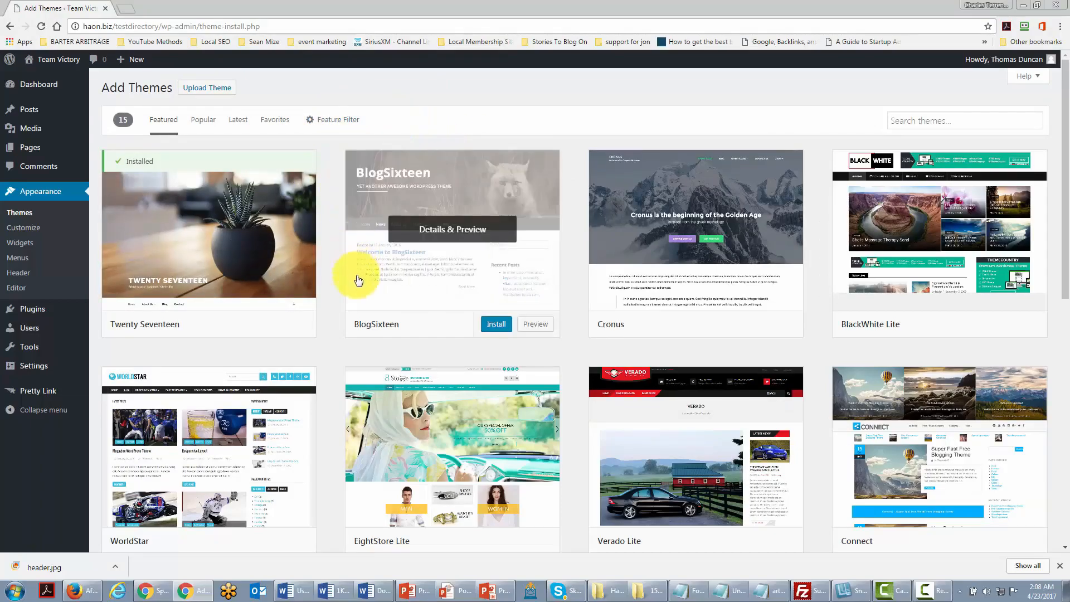
pyautogui.scroll(-1, 397, 312)
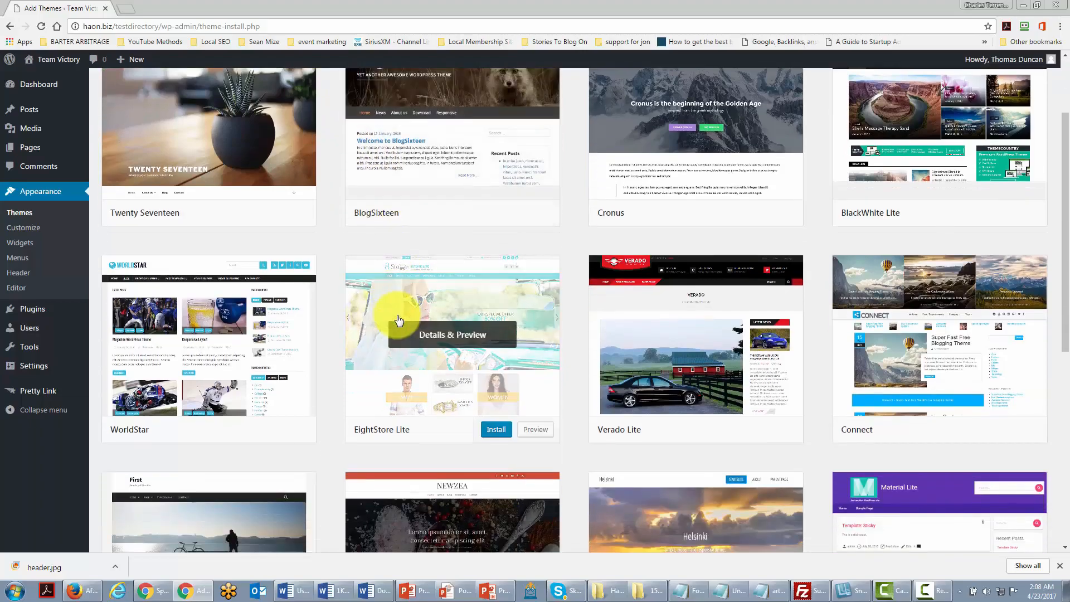
pyautogui.scroll(1, 399, 320)
pyautogui.scroll(-3, 421, 248)
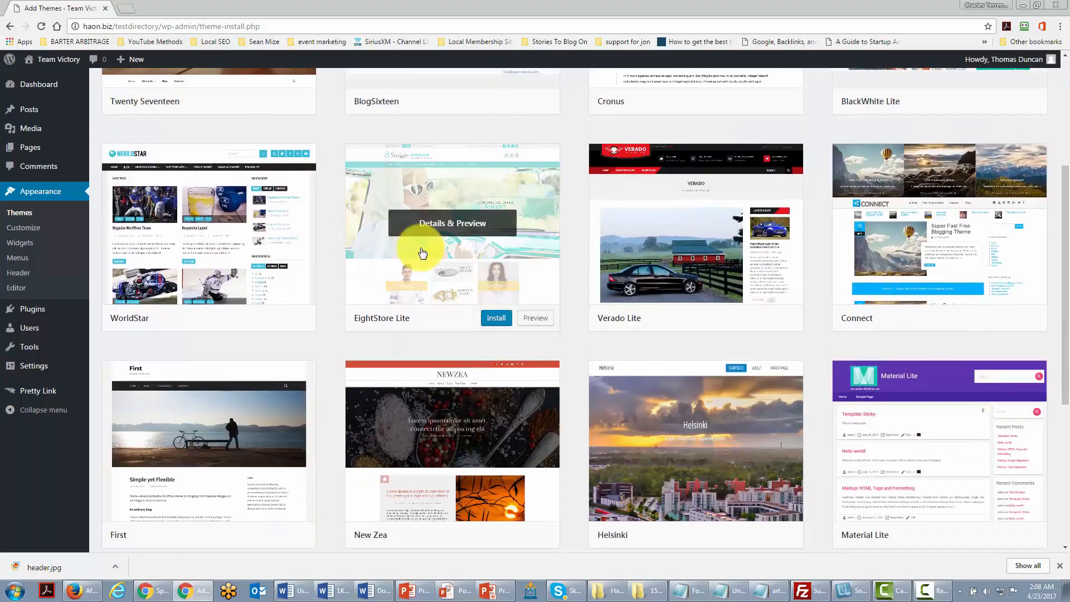
pyautogui.scroll(-2, 420, 254)
pyautogui.scroll(3, 418, 257)
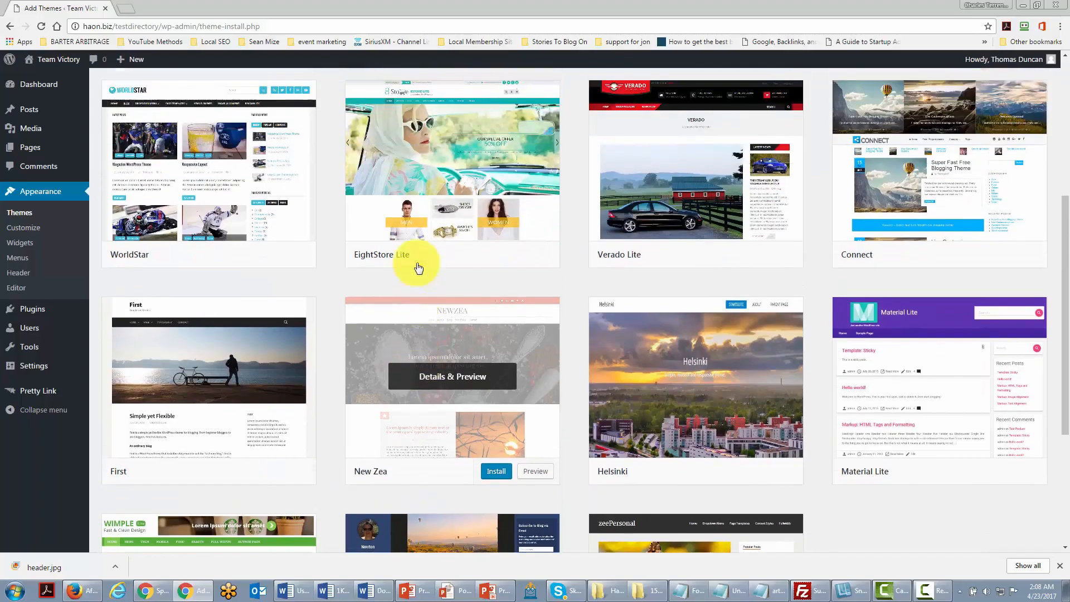
pyautogui.scroll(2, 352, 161)
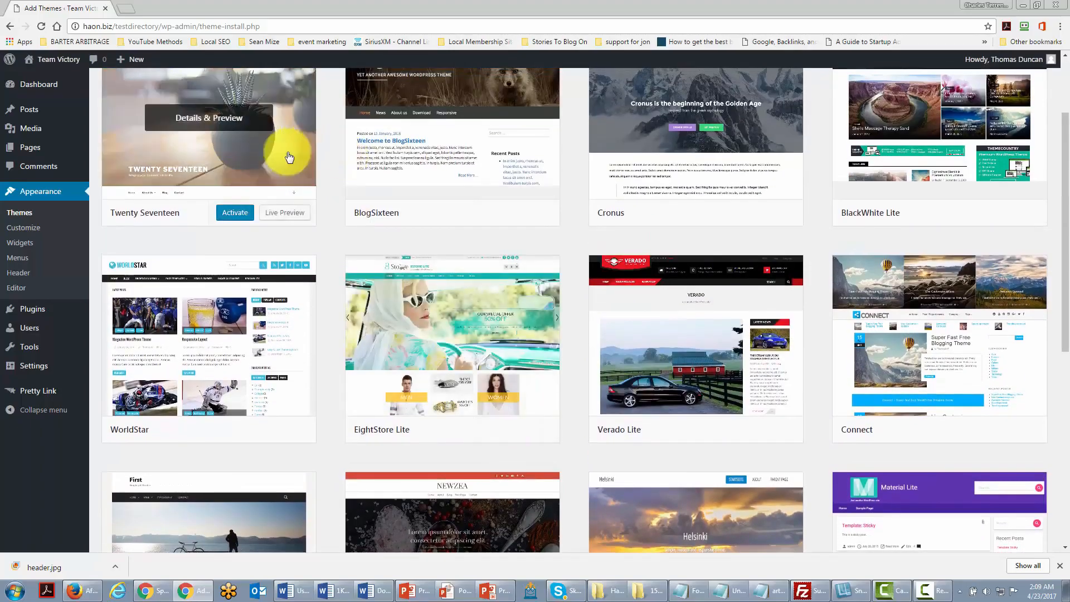
pyautogui.scroll(2, 365, 294)
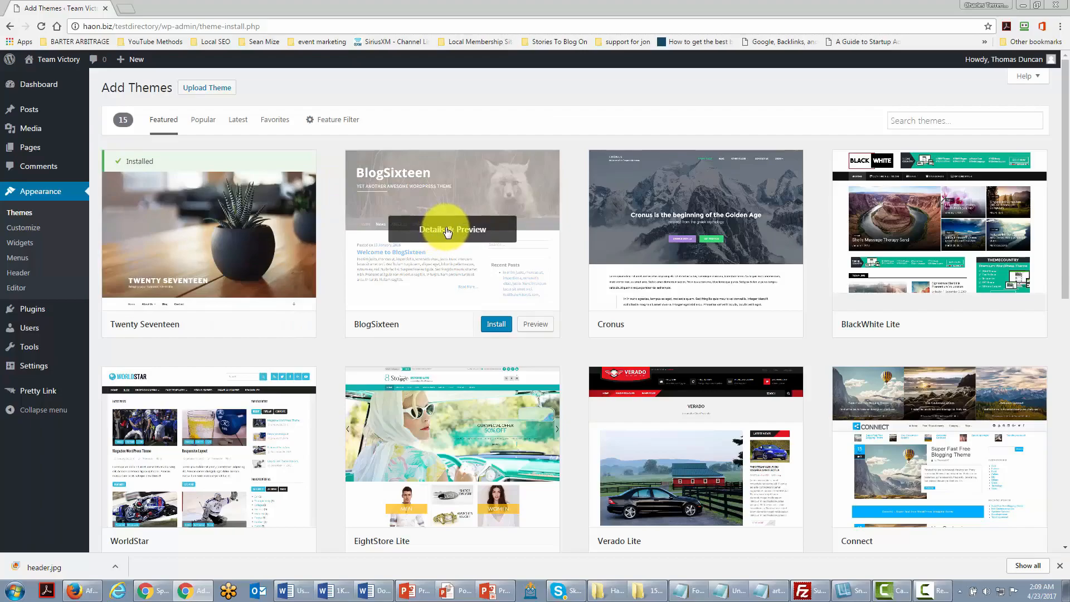
# Install the BlogSixteen theme and check its live preview without activating it.
pyautogui.click(489, 324)
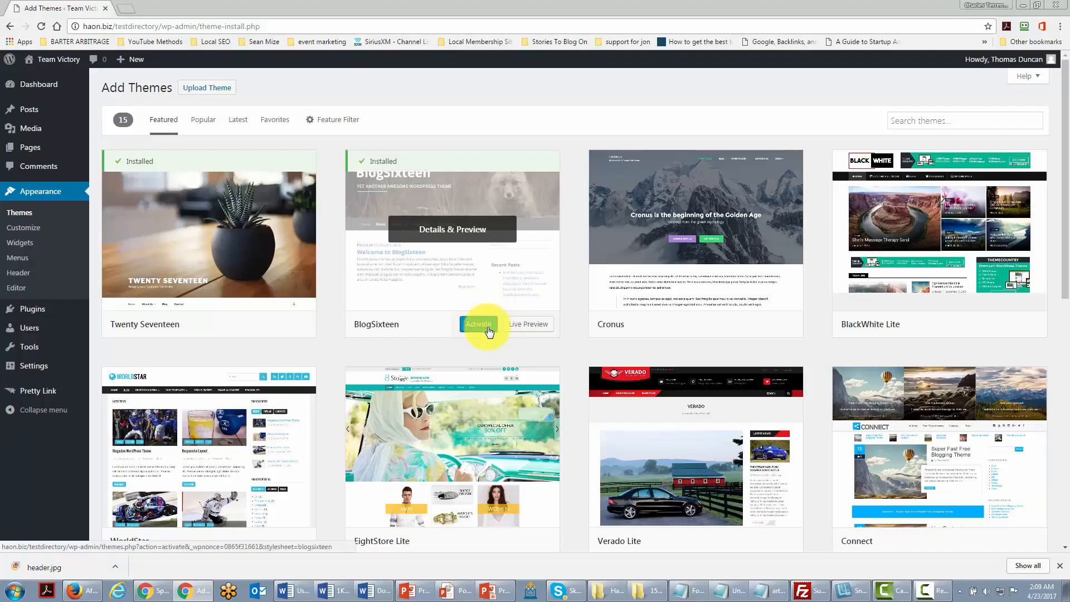
pyautogui.click(522, 325)
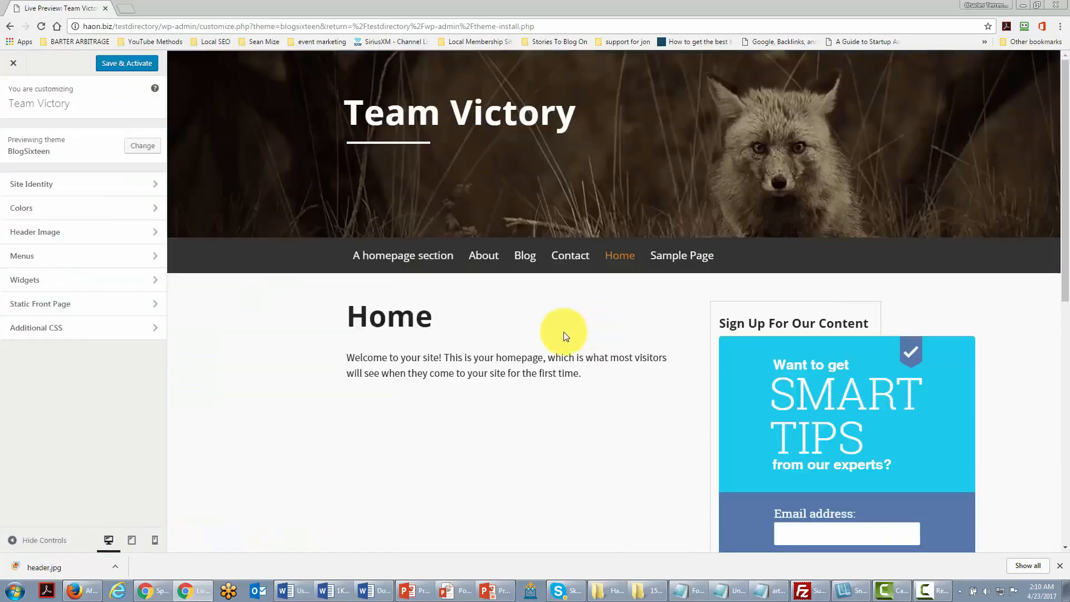
pyautogui.click(14, 64)
pyautogui.click(574, 87)
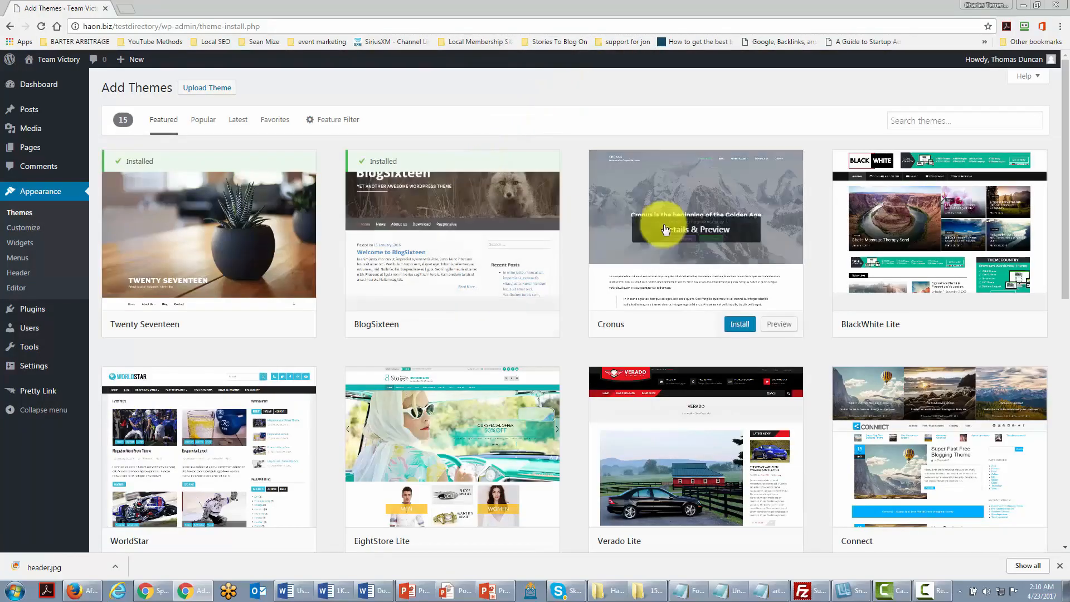
# Install the Cronus theme from its preview, look over its sample content, and activate the theme.
pyautogui.click(696, 233)
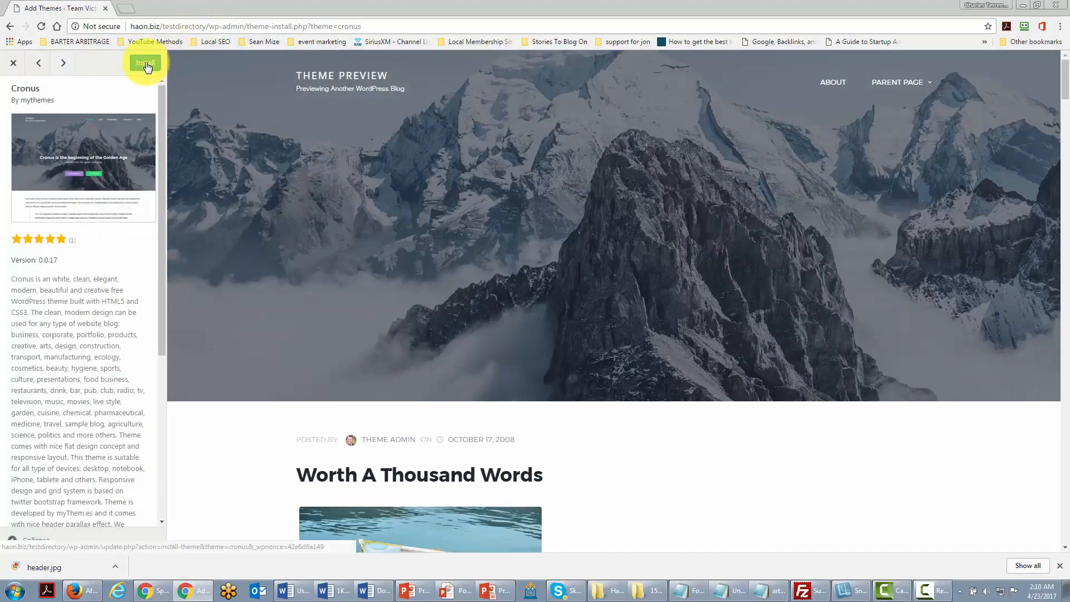
pyautogui.click(145, 63)
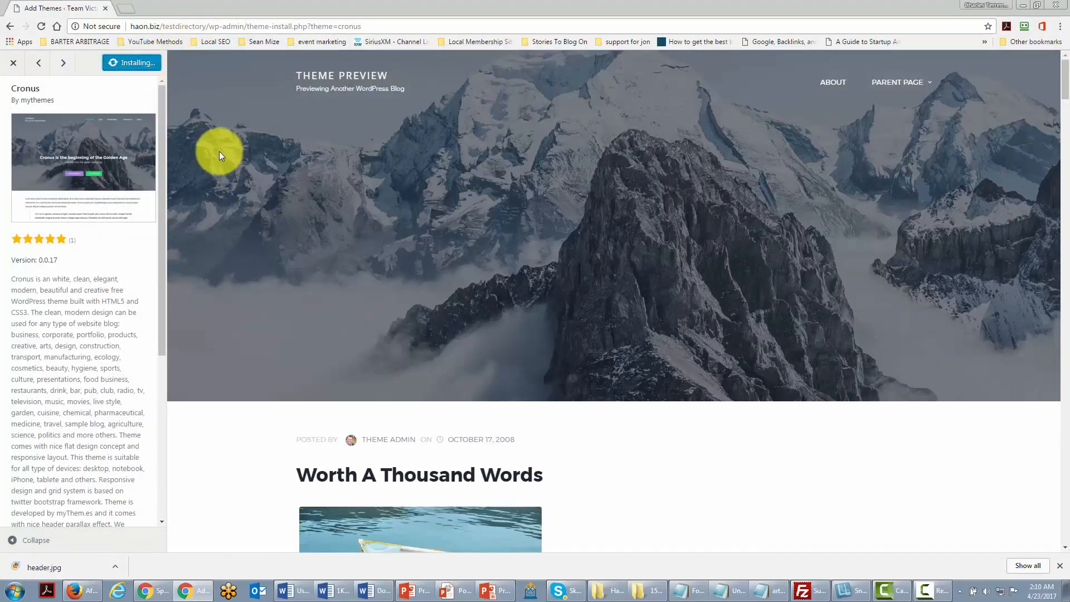
pyautogui.scroll(-1, 367, 170)
pyautogui.scroll(-17, 382, 228)
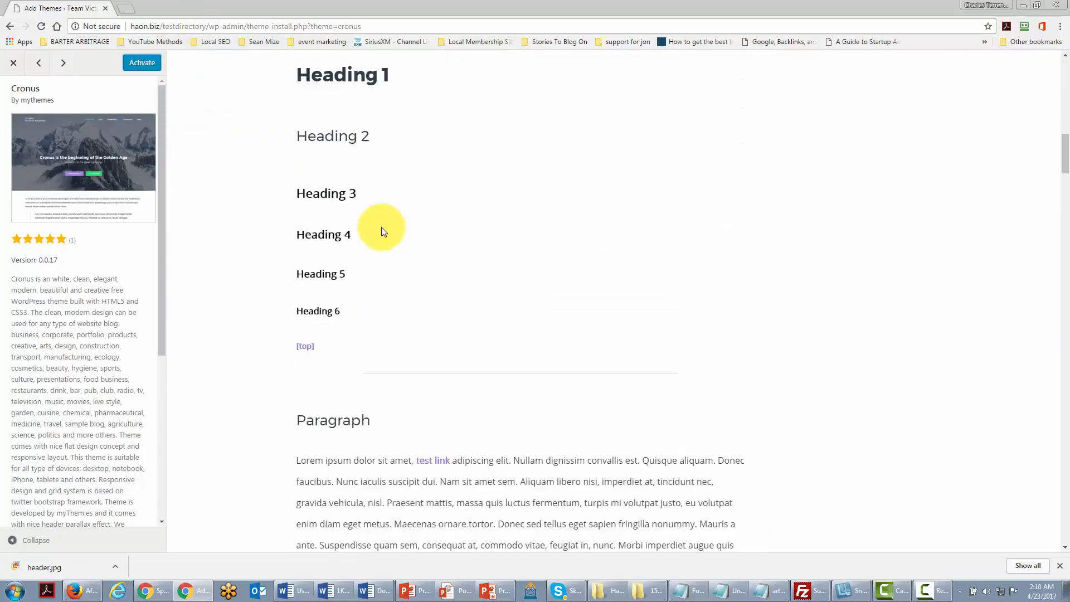
pyautogui.scroll(18, 379, 227)
pyautogui.click(143, 63)
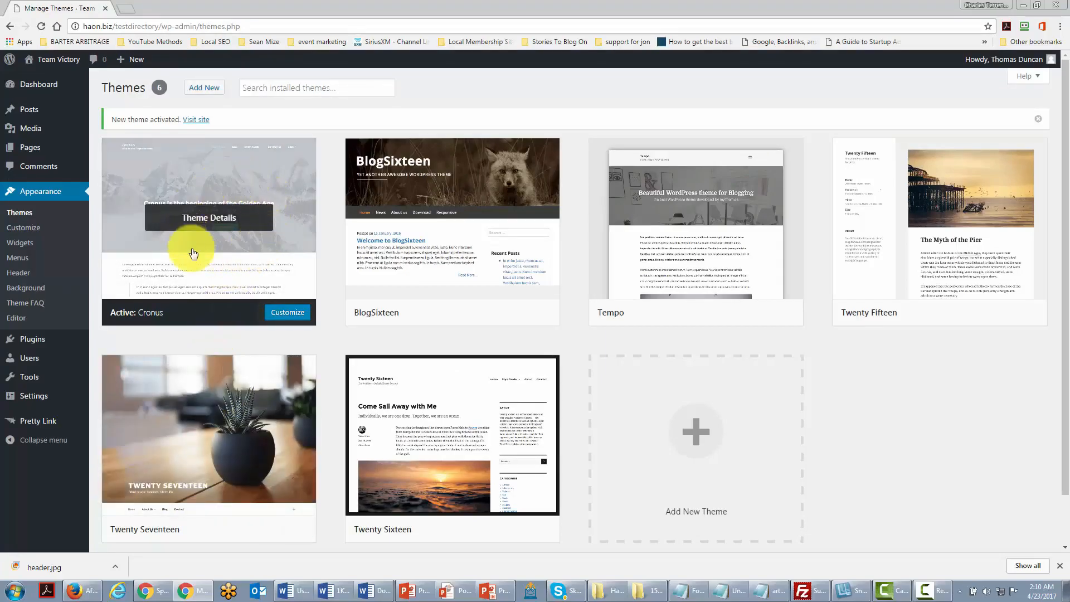
# Check the live home page with the Cronus theme active, and return to the refreshed list of installed themes.
pyautogui.click(49, 79)
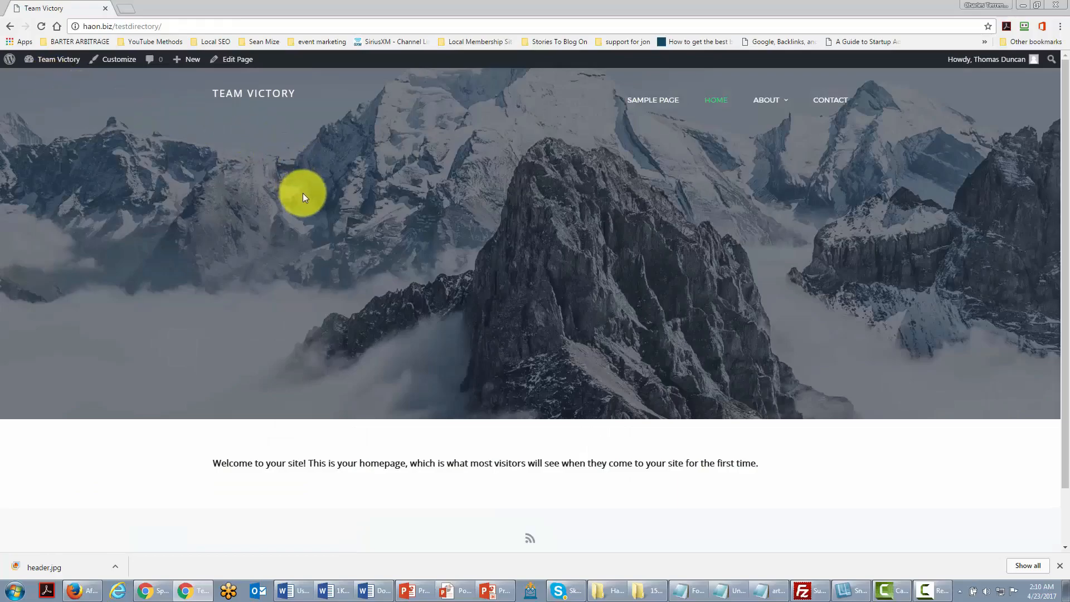
pyautogui.click(12, 27)
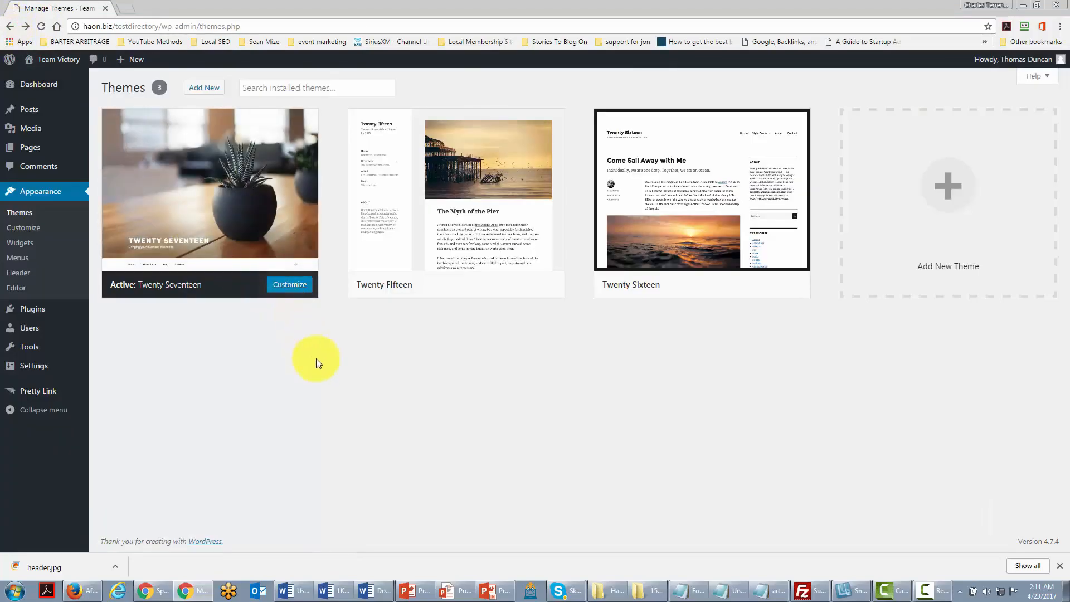
pyautogui.moveTo(192, 199)
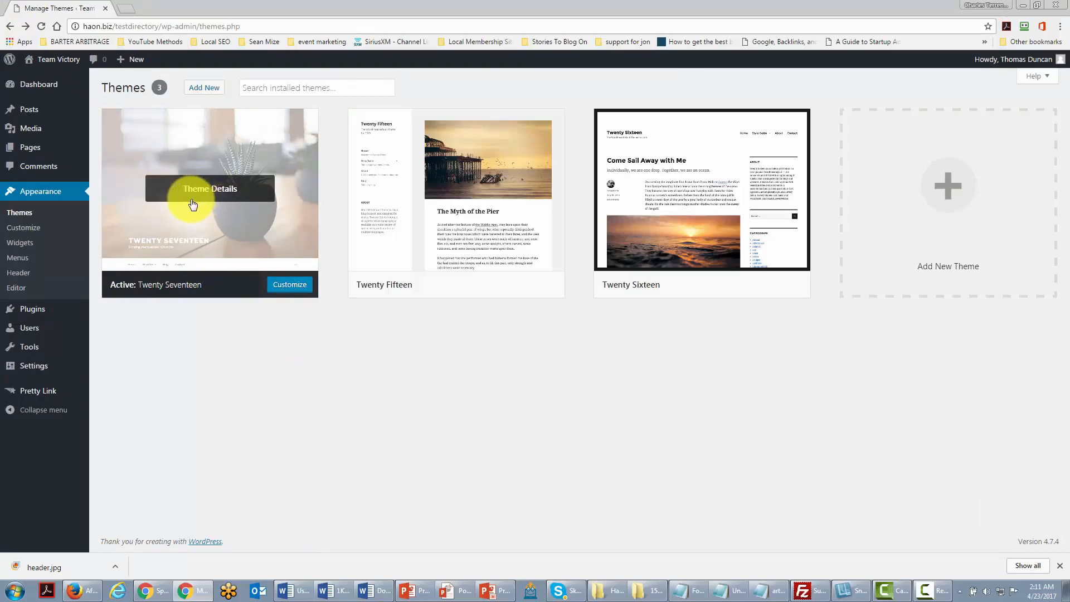
pyautogui.click(69, 217)
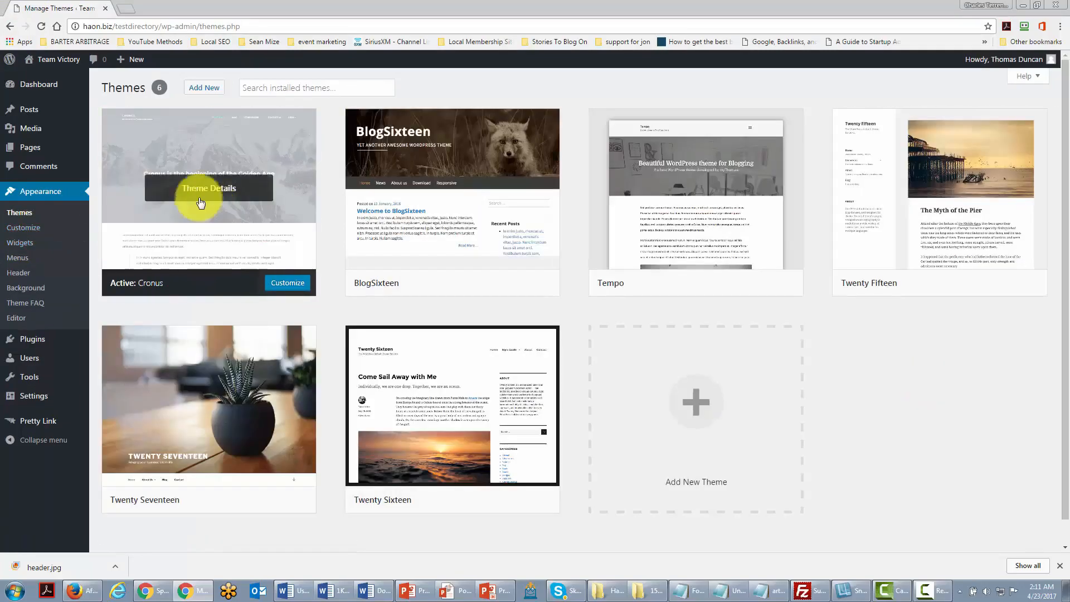
# Activate the Twenty Seventeen theme again in place of Cronus.
pyautogui.moveTo(203, 394)
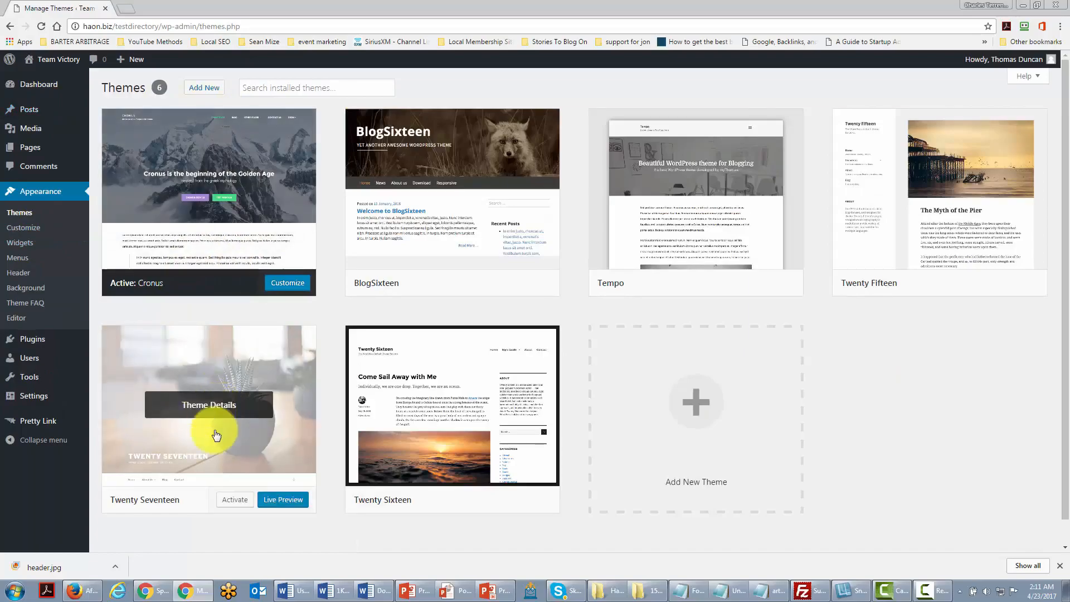
pyautogui.click(233, 500)
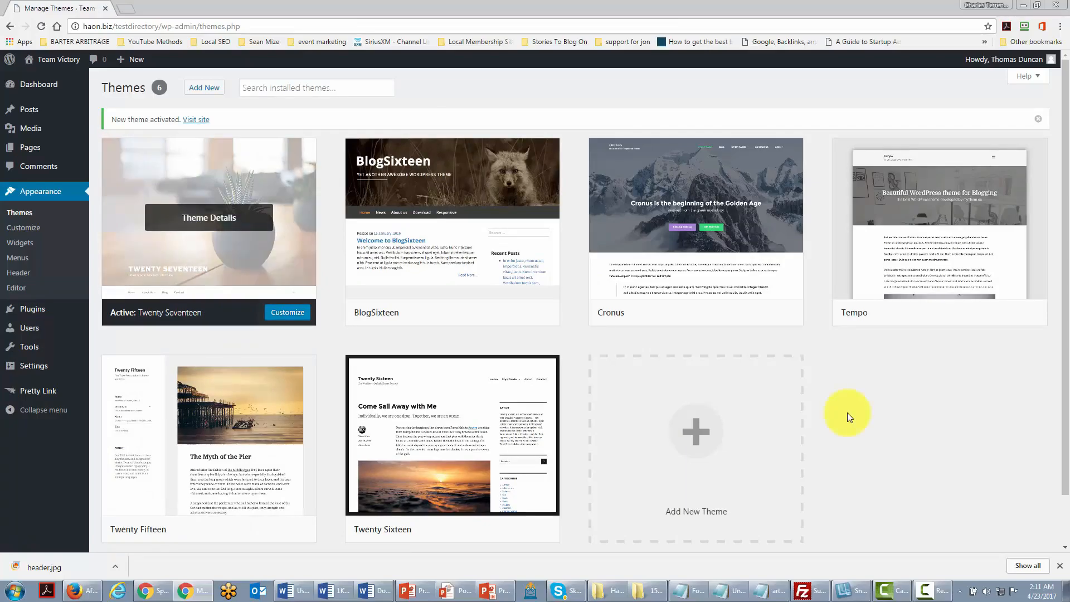
pyautogui.click(122, 9)
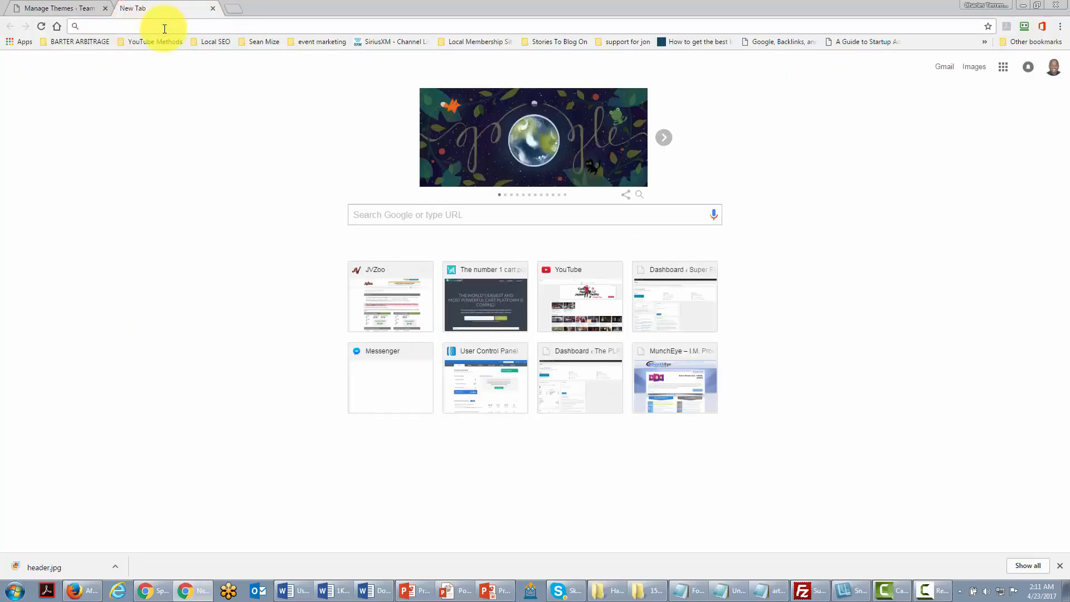
pyautogui.write('wp wordp')
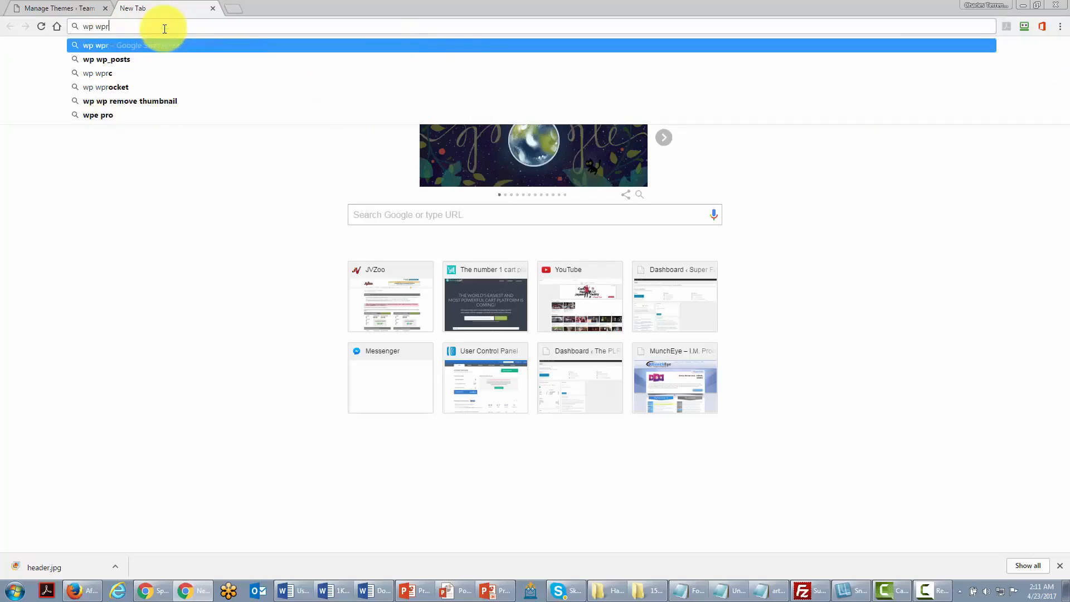
pyautogui.write('r')
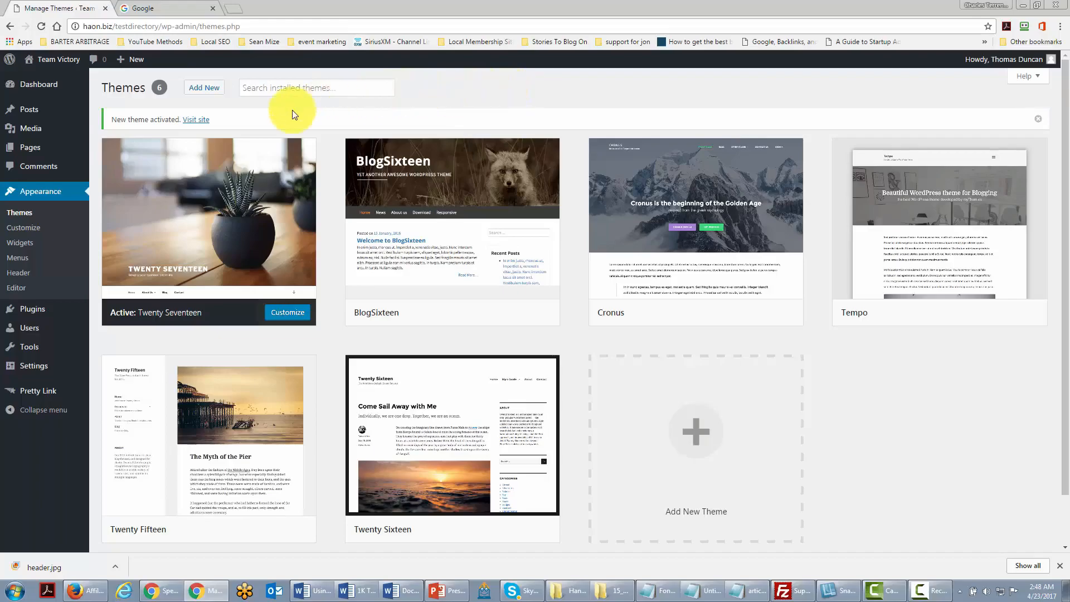
# Open the page for adding plugins, search the plugin directory for "forum", and look through the results.
pyautogui.moveTo(42, 313)
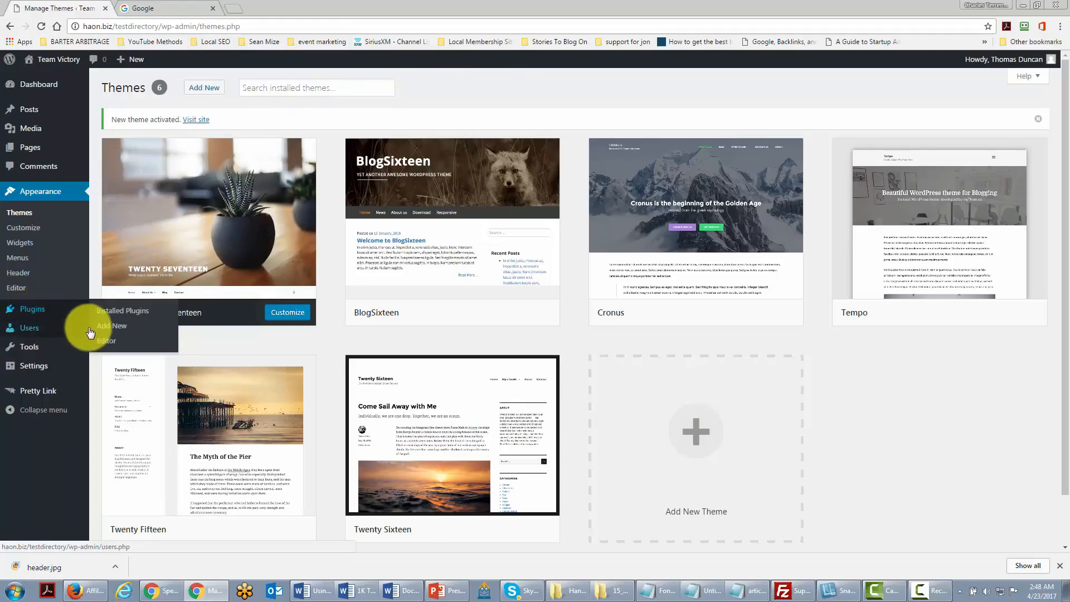
pyautogui.click(110, 326)
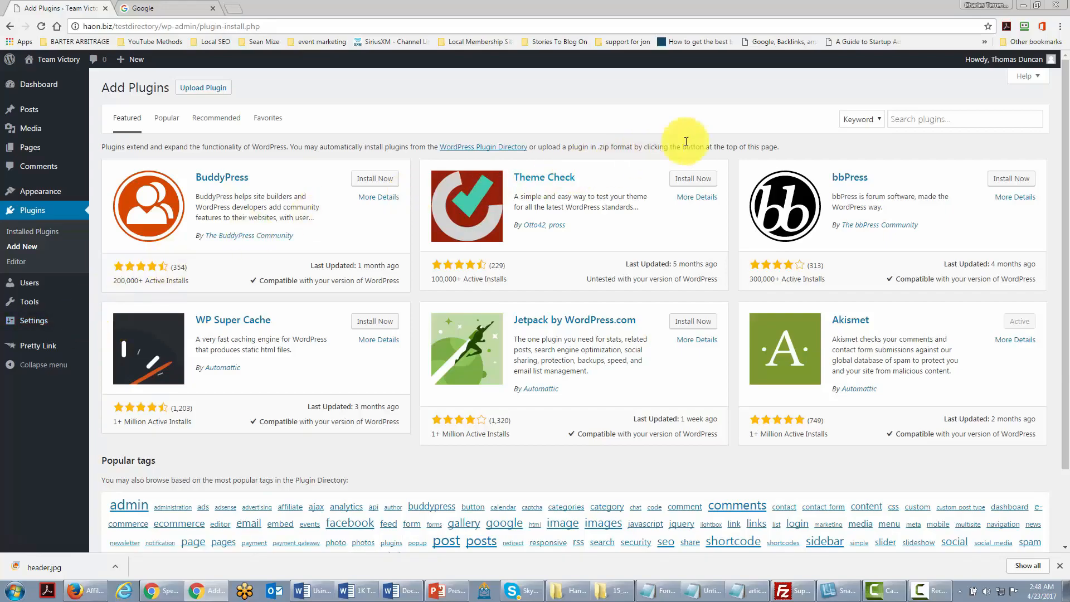
pyautogui.click(899, 119)
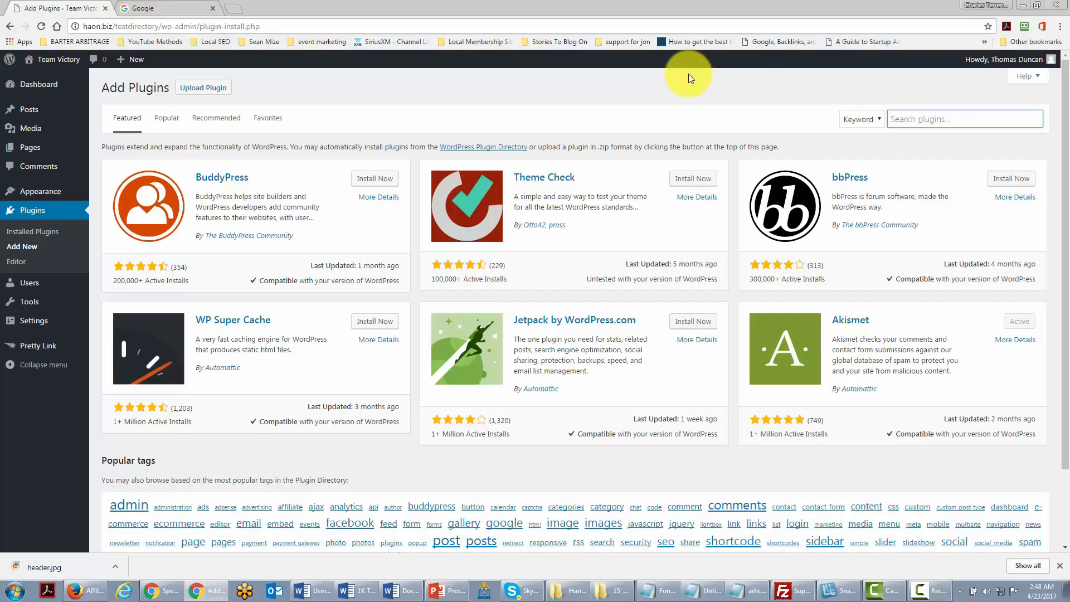
pyautogui.write('foru')
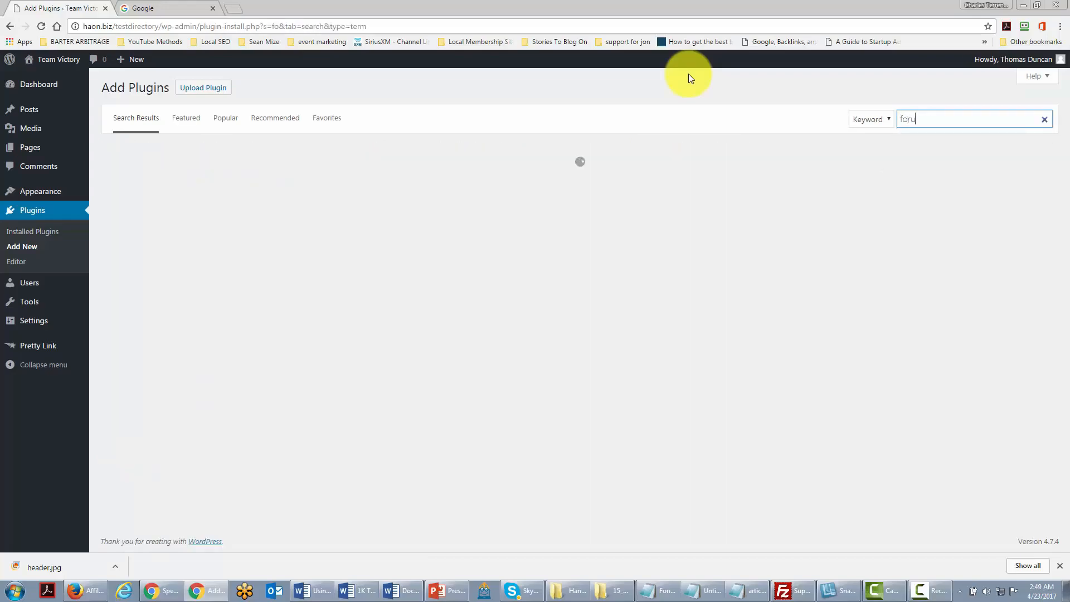
pyautogui.write('m')
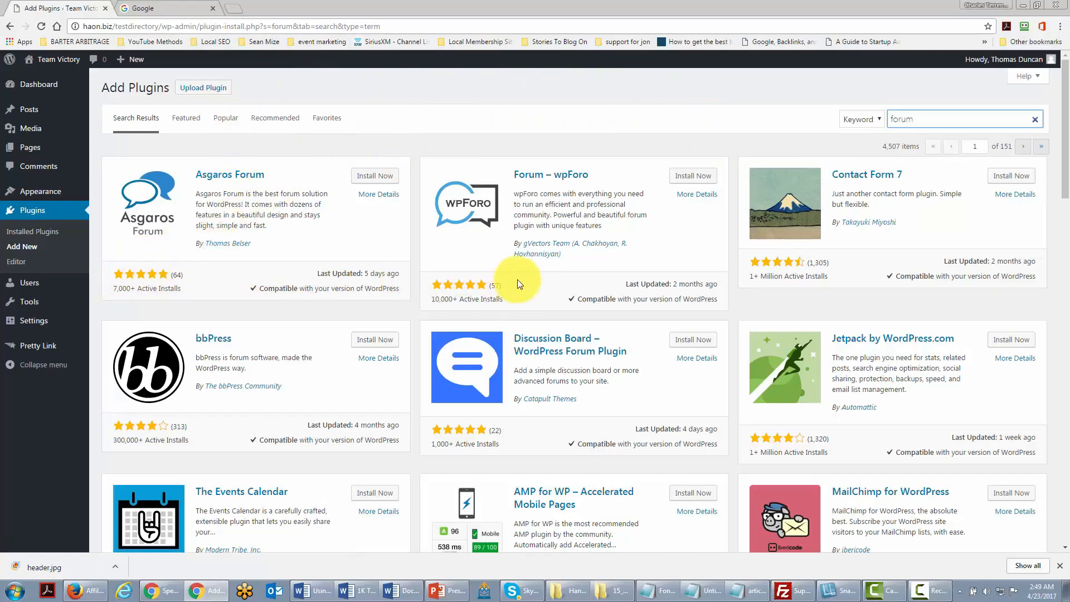
pyautogui.scroll(-3, 524, 275)
pyautogui.scroll(2, 501, 262)
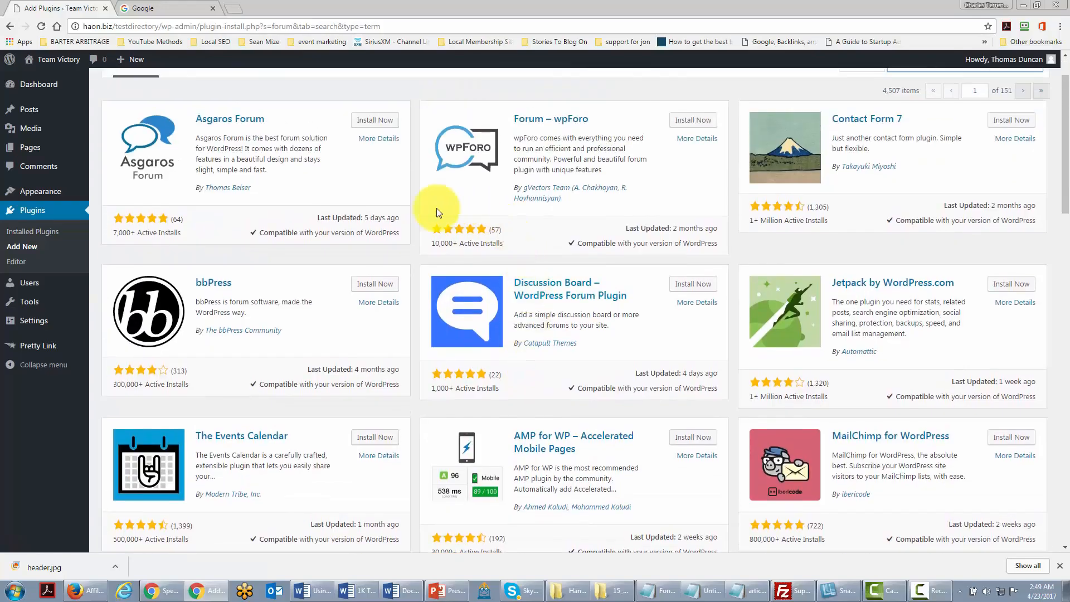
pyautogui.scroll(1, 510, 309)
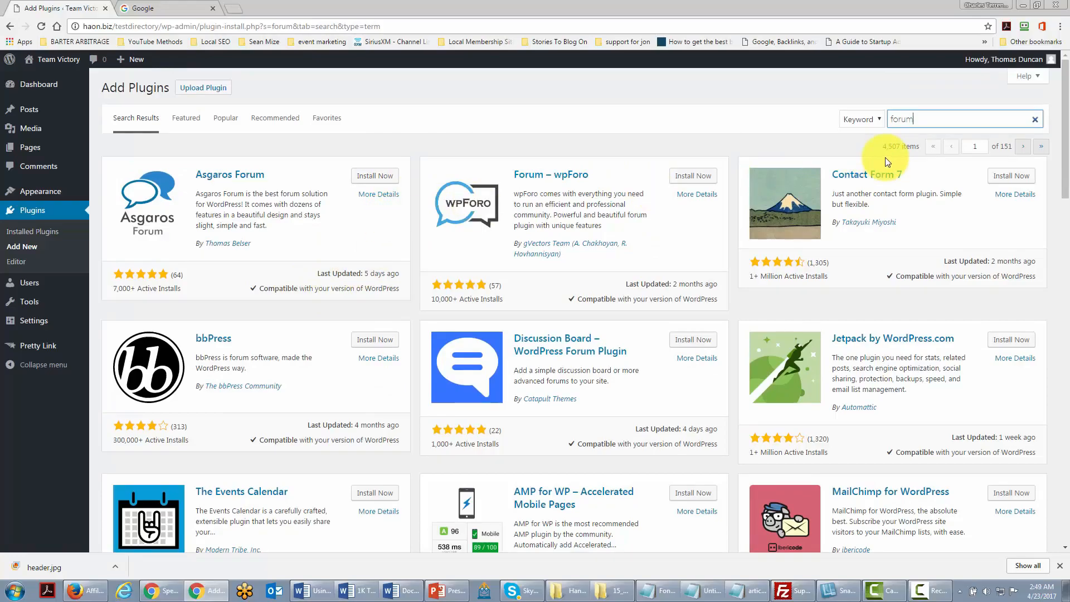
# Search the plugin directory for "appointment" and look through the matching booking plugins.
pyautogui.write('appointment')
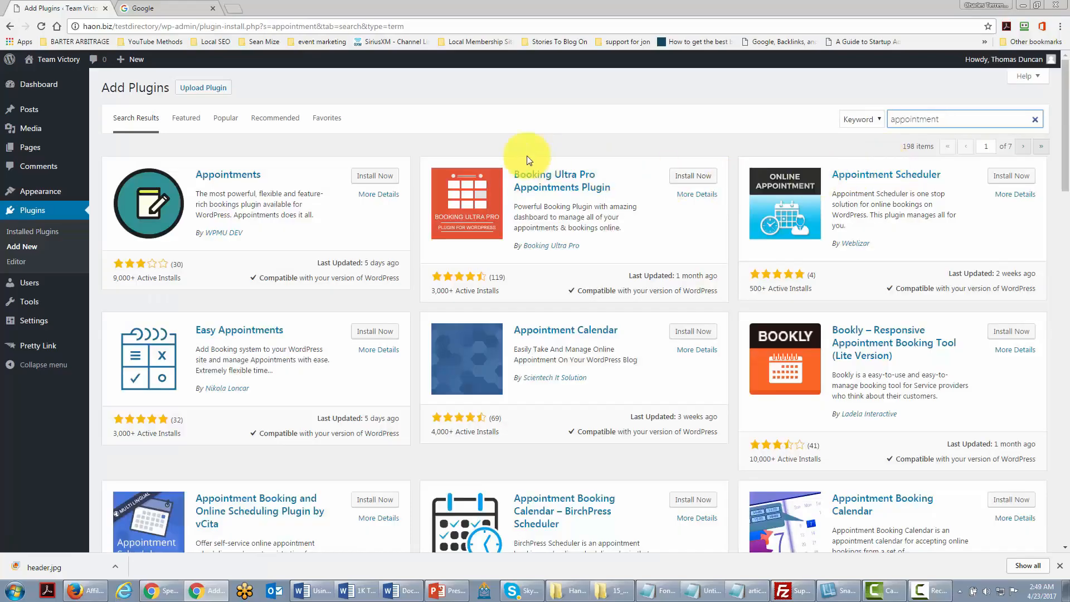
pyautogui.scroll(-1, 349, 207)
pyautogui.scroll(1, 346, 203)
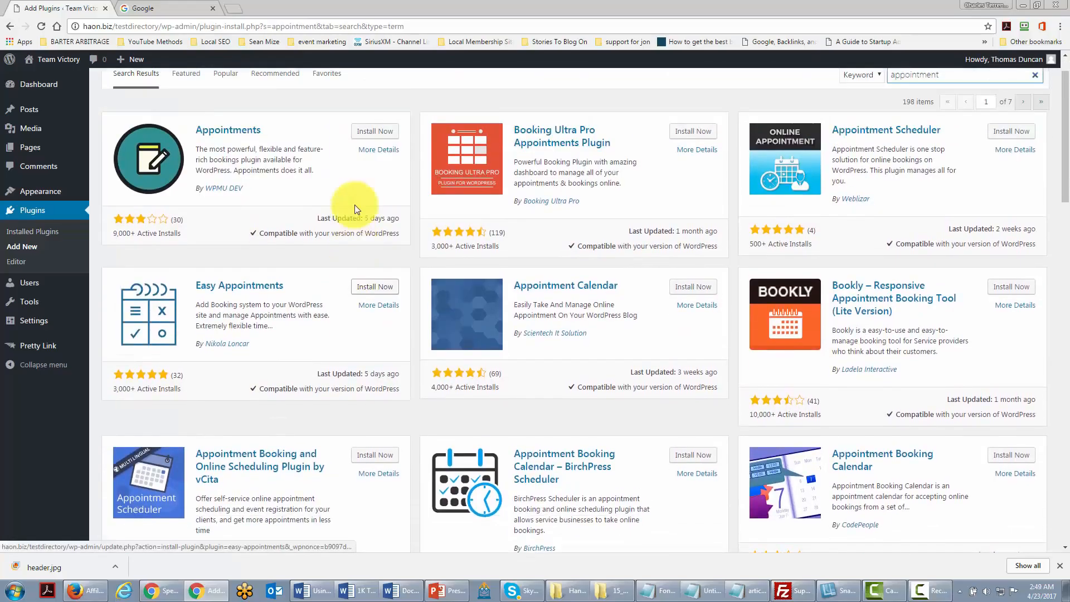
pyautogui.scroll(-1, 435, 290)
pyautogui.scroll(-2, 456, 303)
pyautogui.scroll(4, 455, 305)
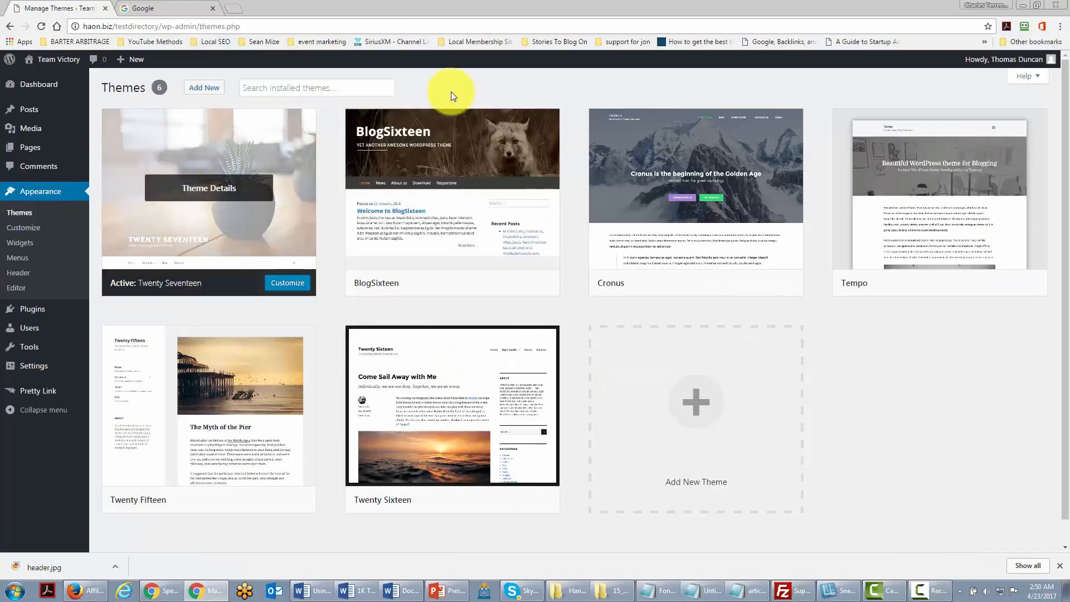
# Open the page for adding themes and examine the layout, feature and subject options of the feature filter.
pyautogui.click(204, 88)
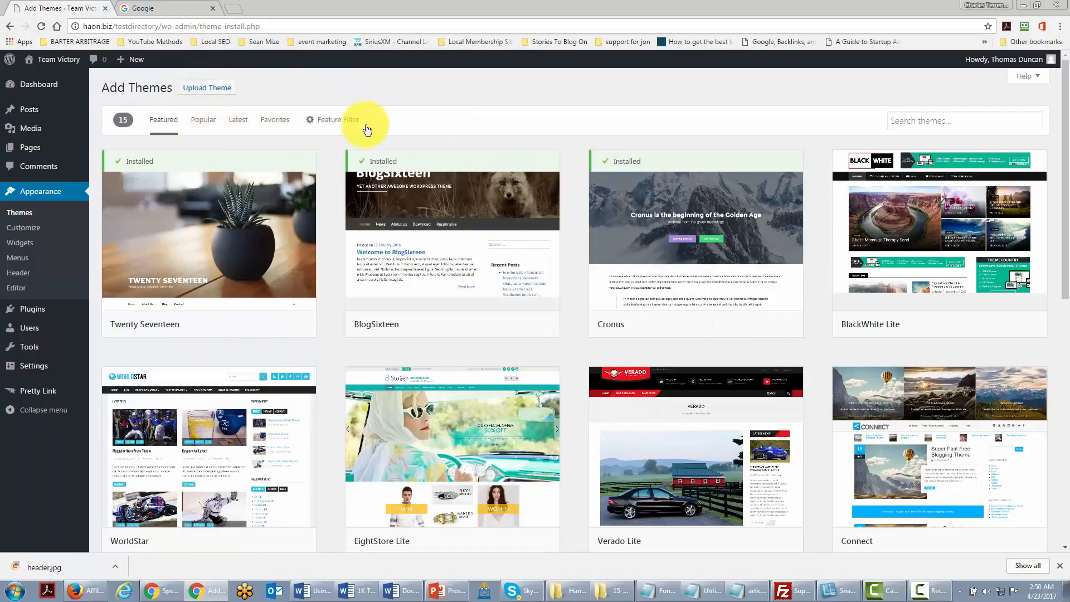
pyautogui.click(325, 123)
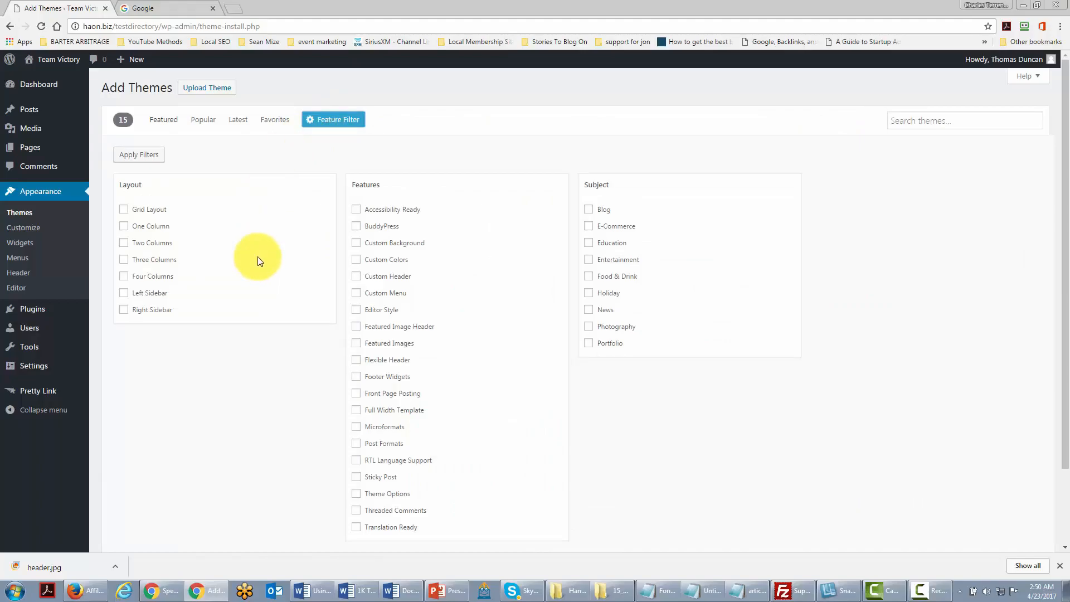
pyautogui.scroll(-1, 286, 333)
pyautogui.scroll(1, 295, 279)
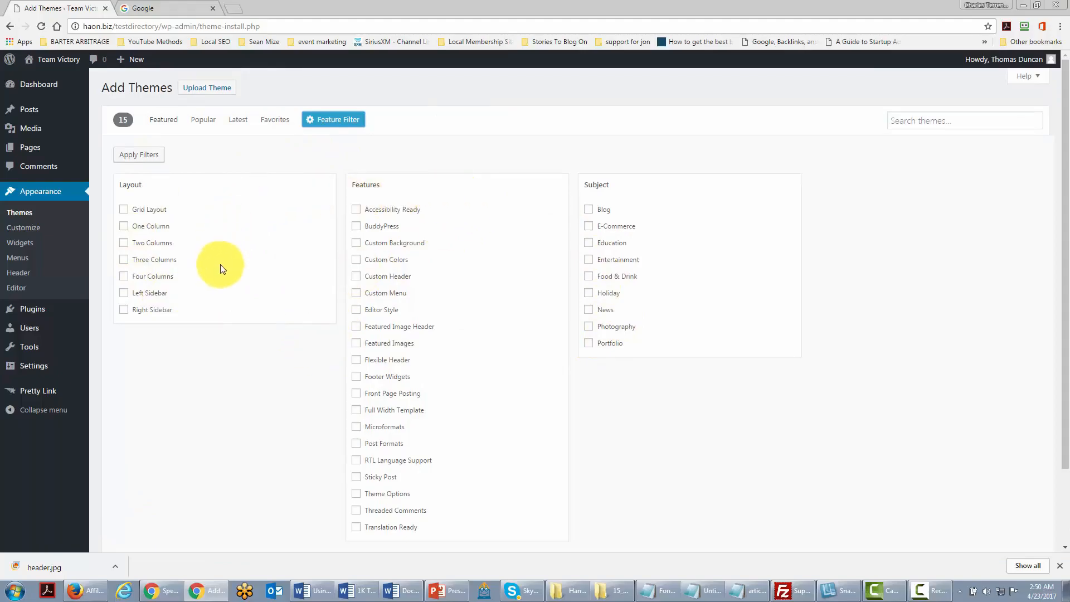
# Filter the themes by the Three Columns layout and the Custom Header feature, and look through the matching themes.
pyautogui.click(124, 261)
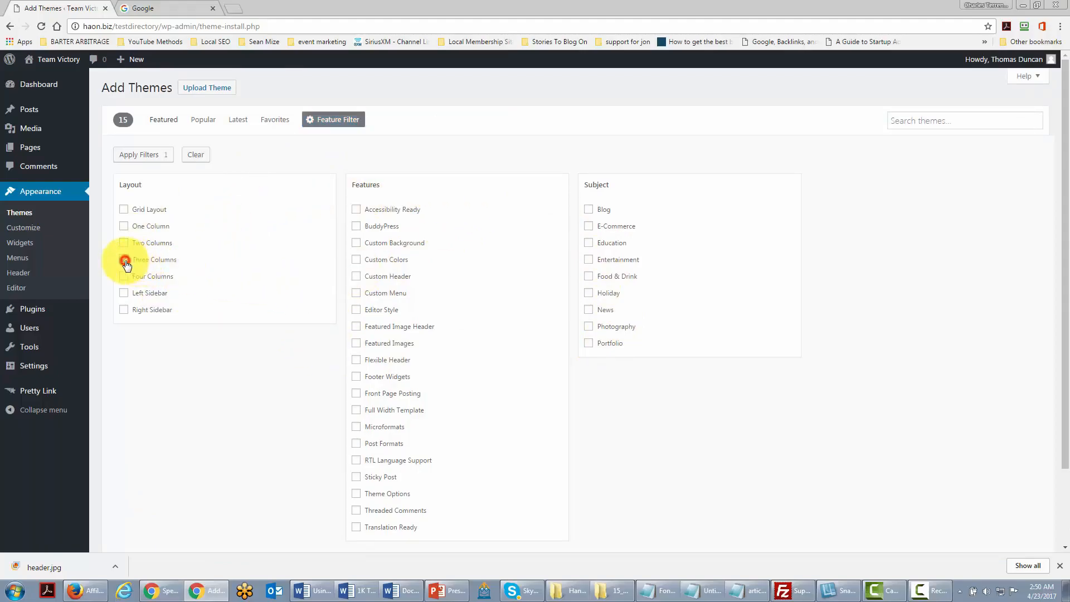
pyautogui.scroll(-2, 394, 353)
pyautogui.scroll(2, 395, 354)
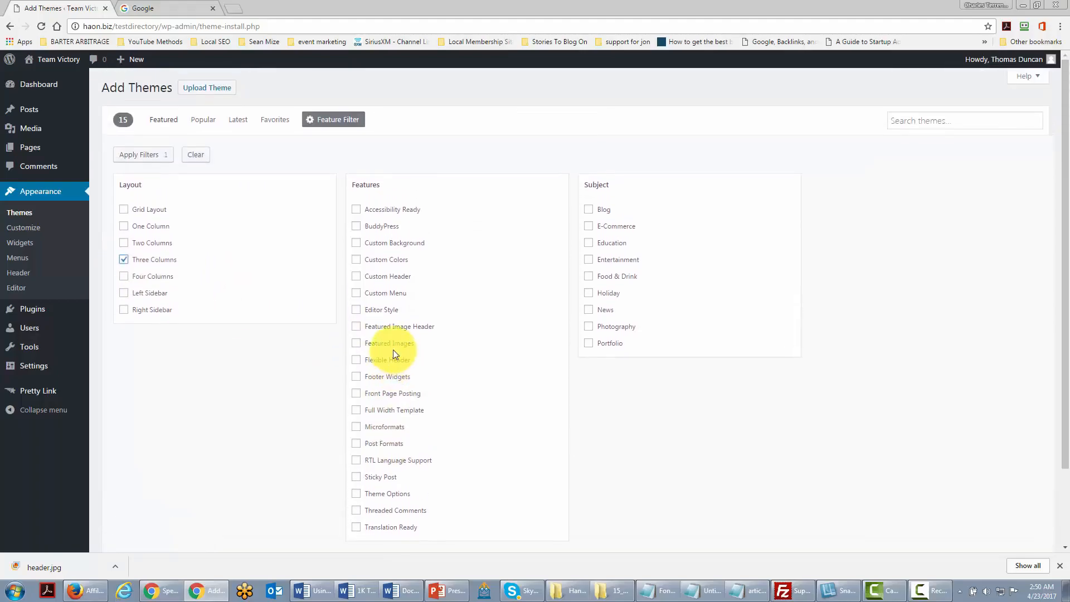
pyautogui.click(356, 277)
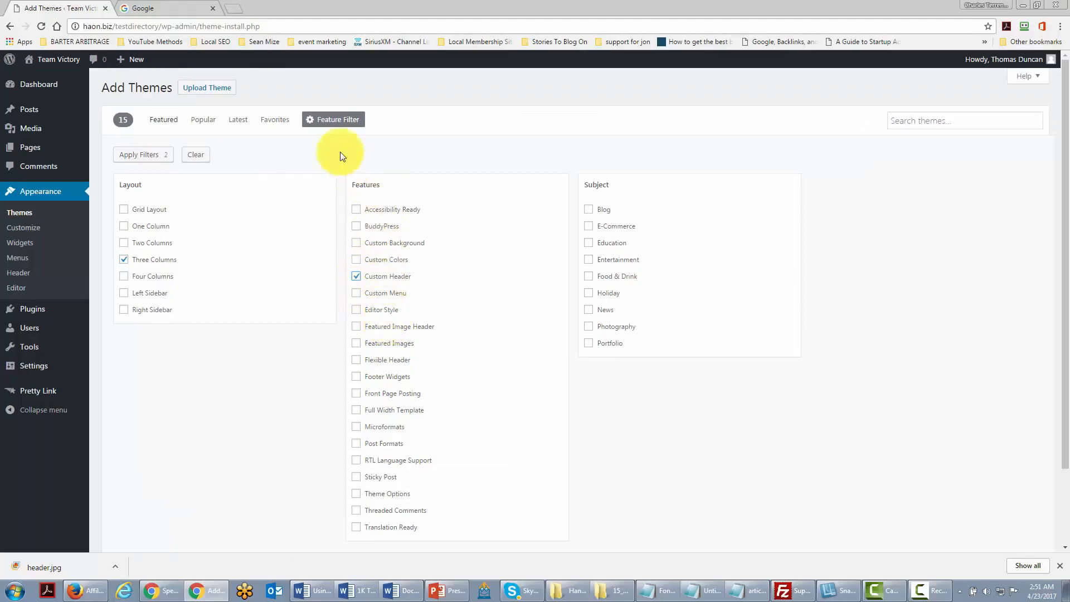
pyautogui.click(157, 156)
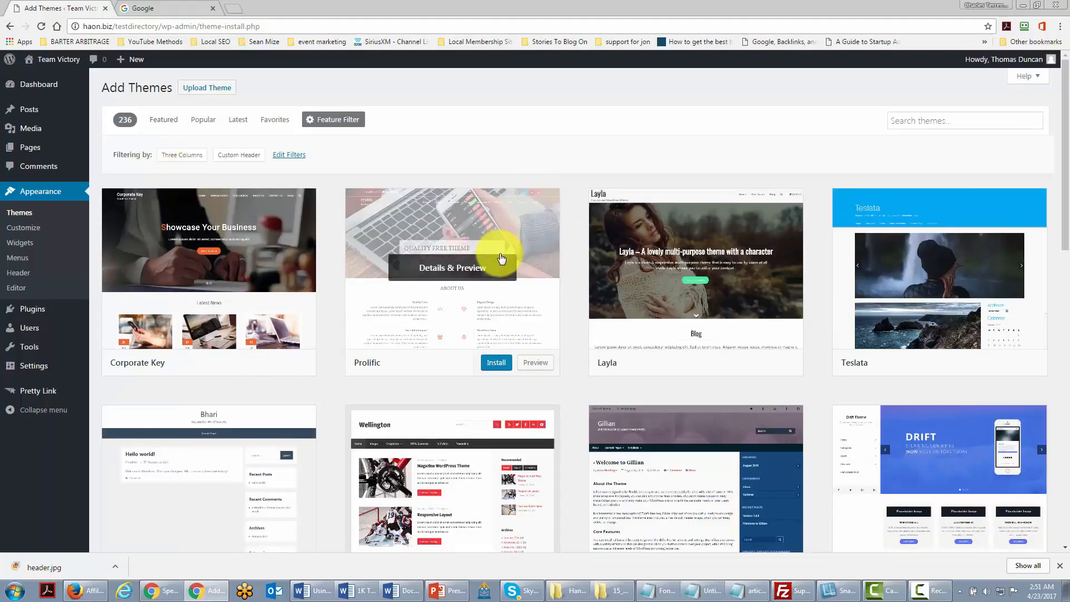
pyautogui.scroll(-2, 502, 262)
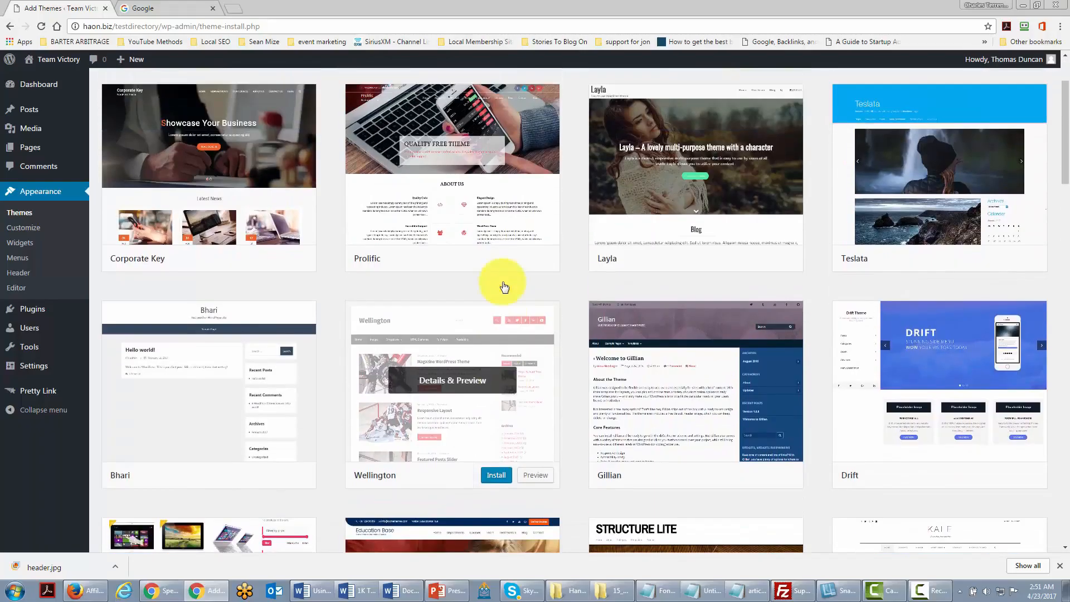
pyautogui.scroll(2, 504, 287)
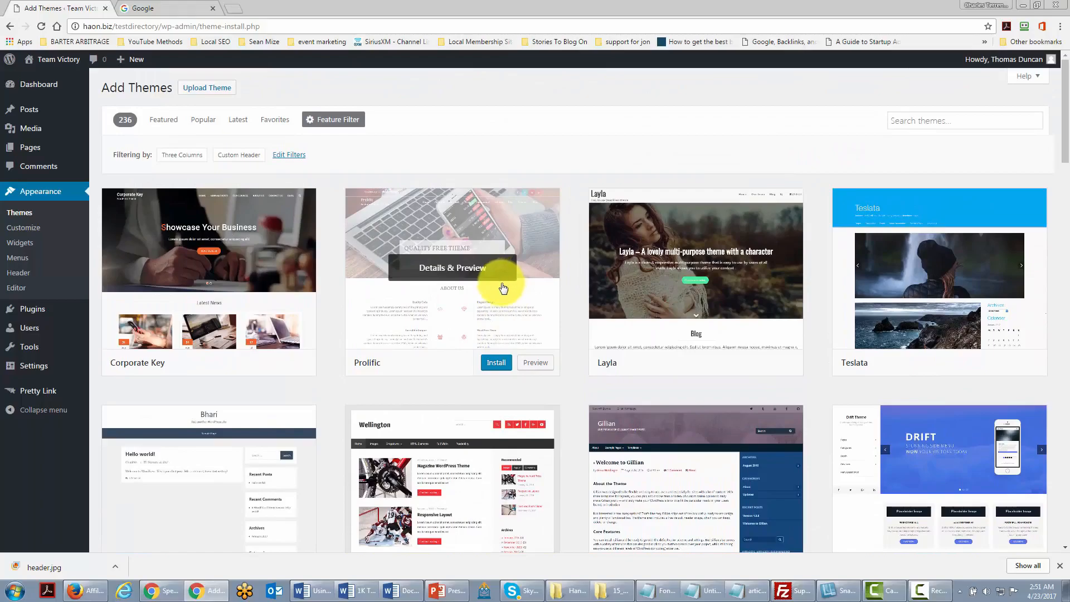
pyautogui.scroll(-2, 536, 356)
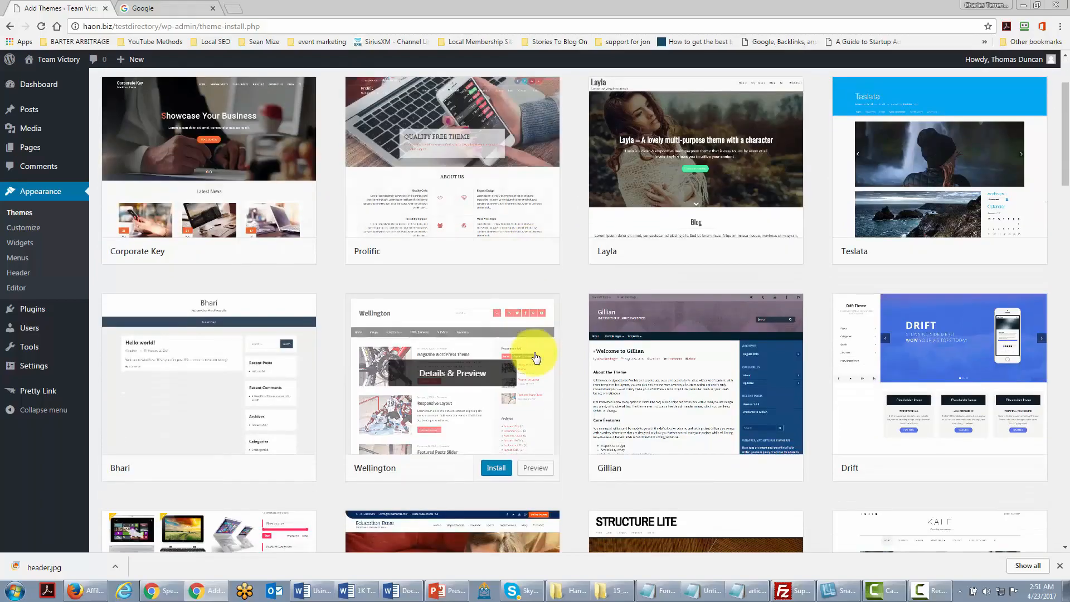
pyautogui.scroll(2, 390, 195)
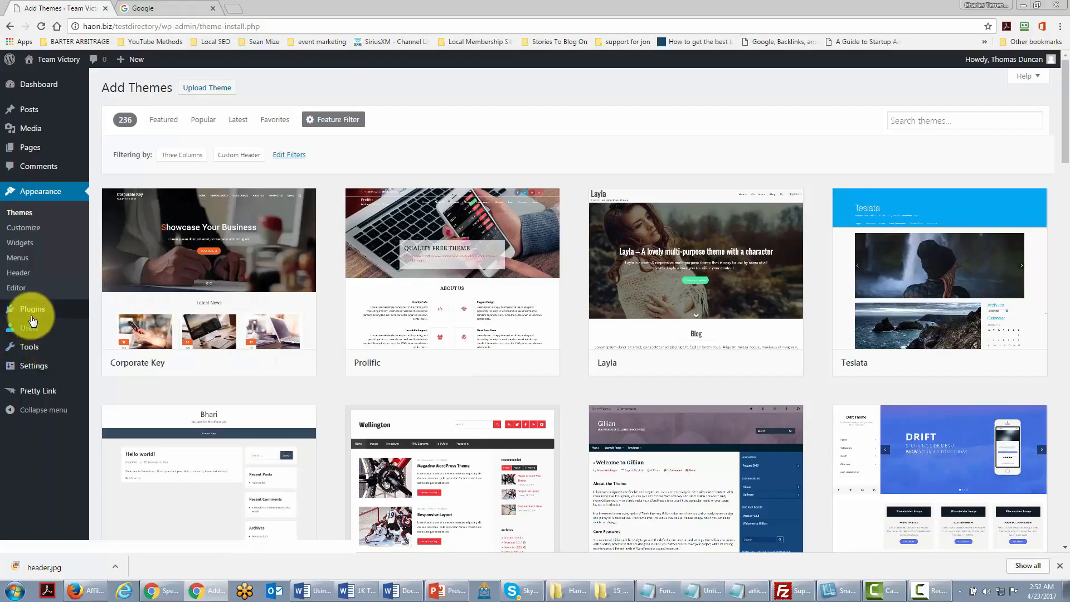
# Open the list of installed plugins.
pyautogui.moveTo(24, 311)
pyautogui.click(119, 312)
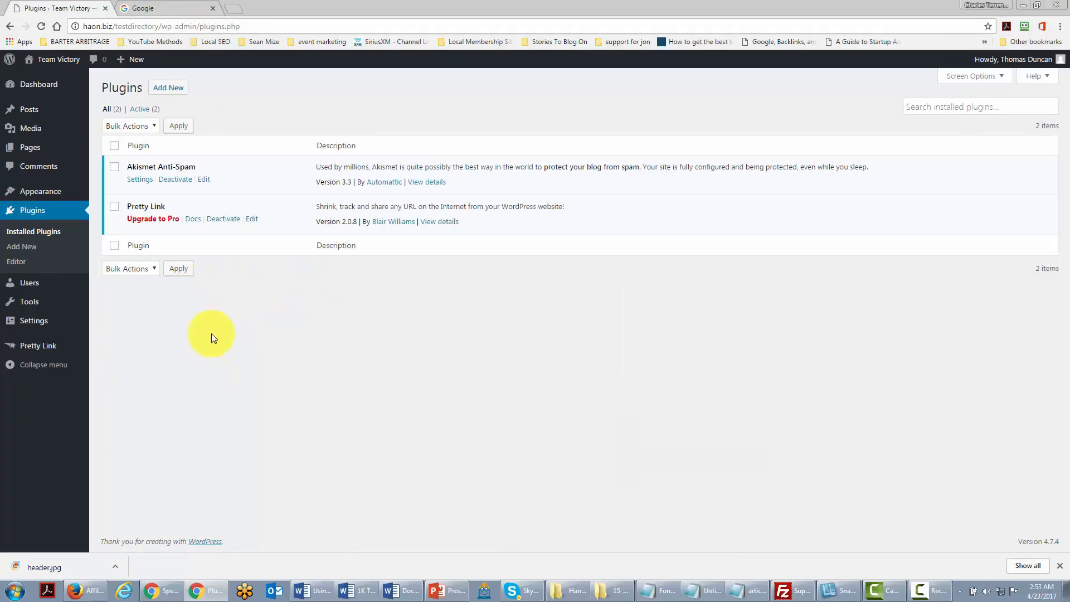
# Deactivate the Pretty Link plugin and delete it from the site, confirming the removal.
pyautogui.click(224, 220)
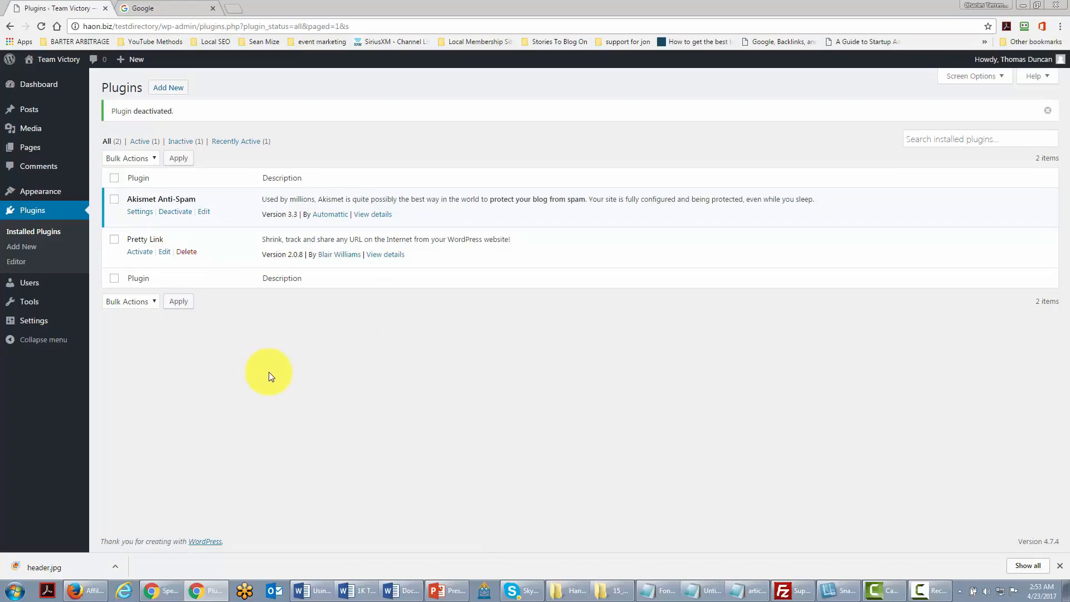
pyautogui.click(188, 253)
pyautogui.click(577, 90)
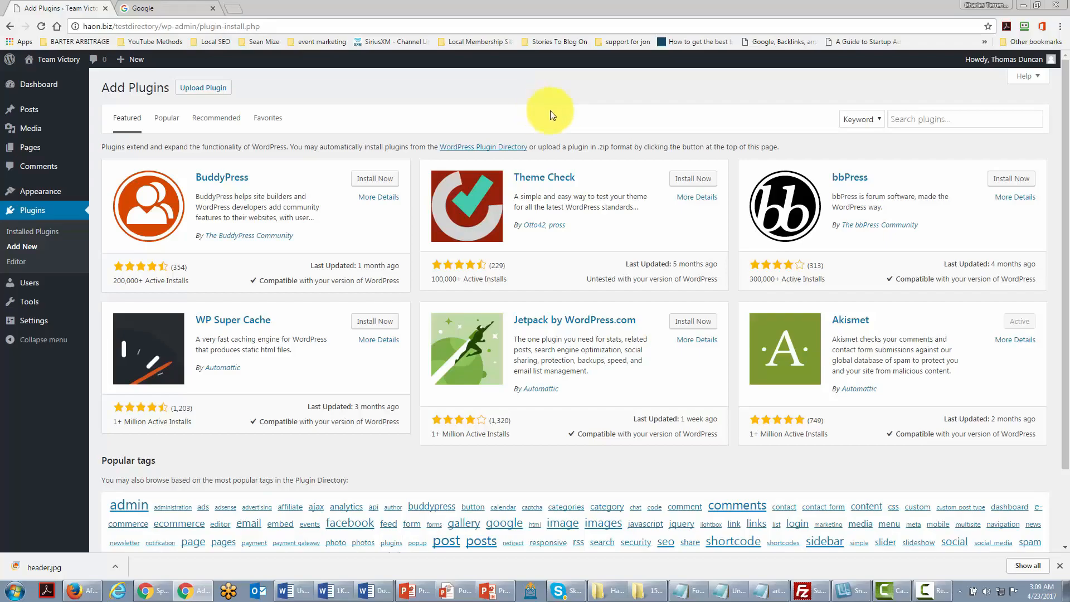
# Search the plugin directory for "aweber".
pyautogui.click(925, 116)
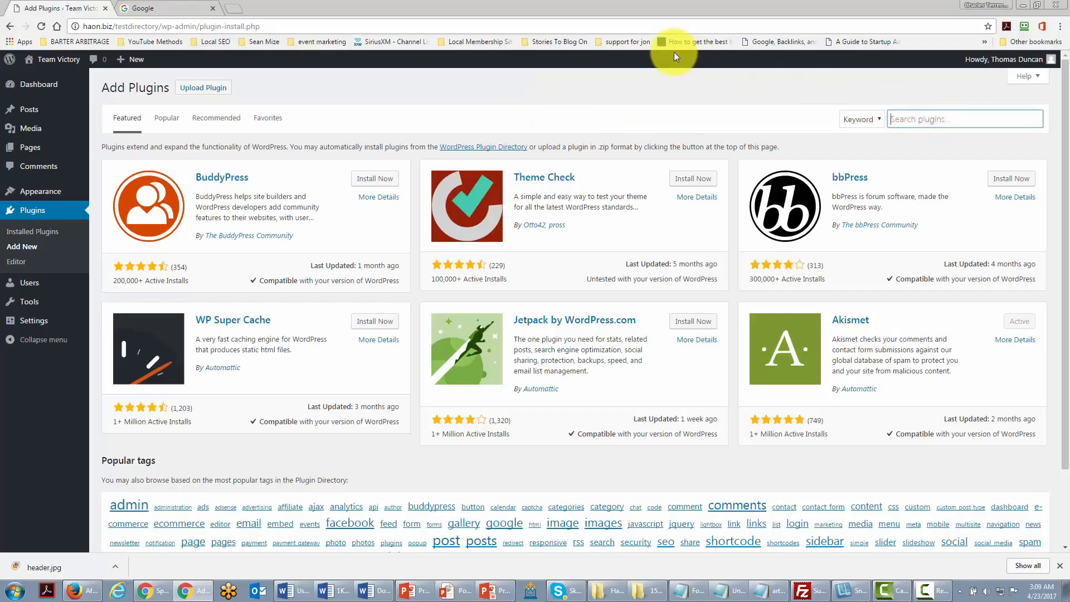
pyautogui.write('aweber')
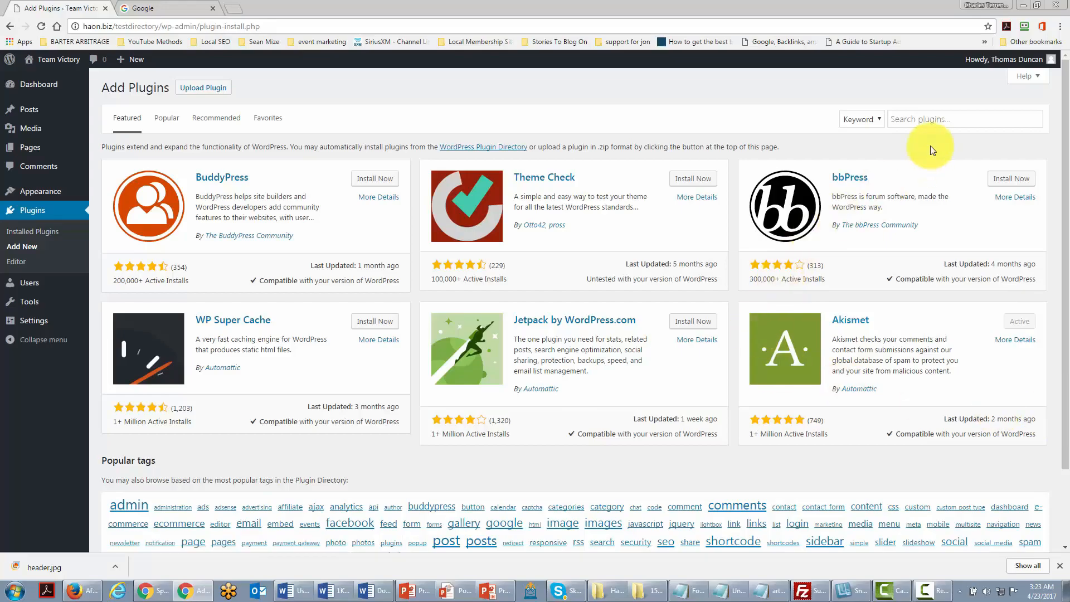
# Search the plugin directory for "google analytics" and install and activate the Google Analytics WD plugin by WebDorado.
pyautogui.click(915, 118)
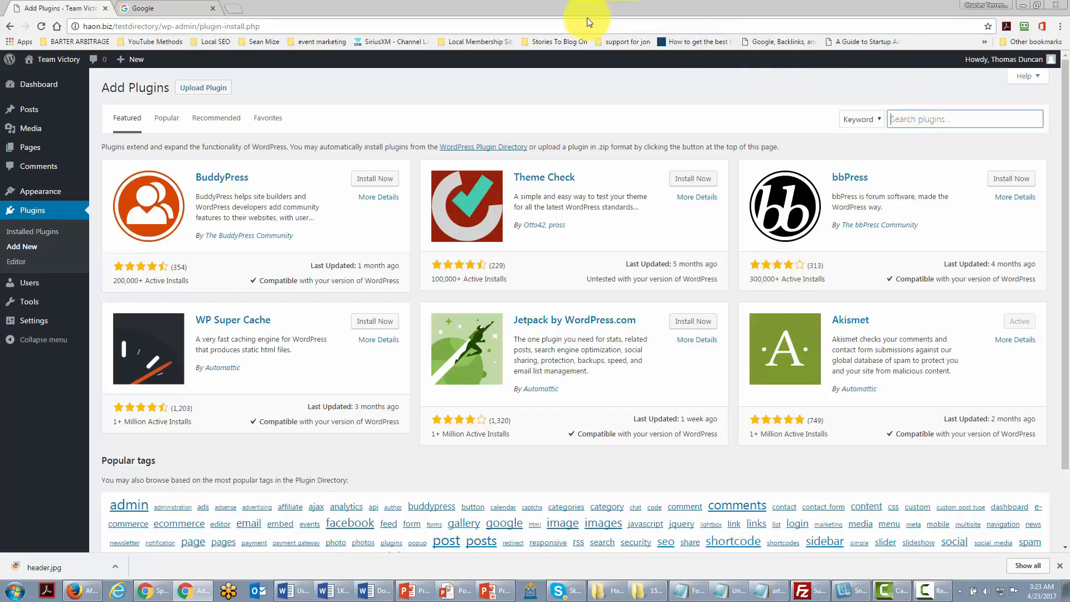
pyautogui.write('google analytics')
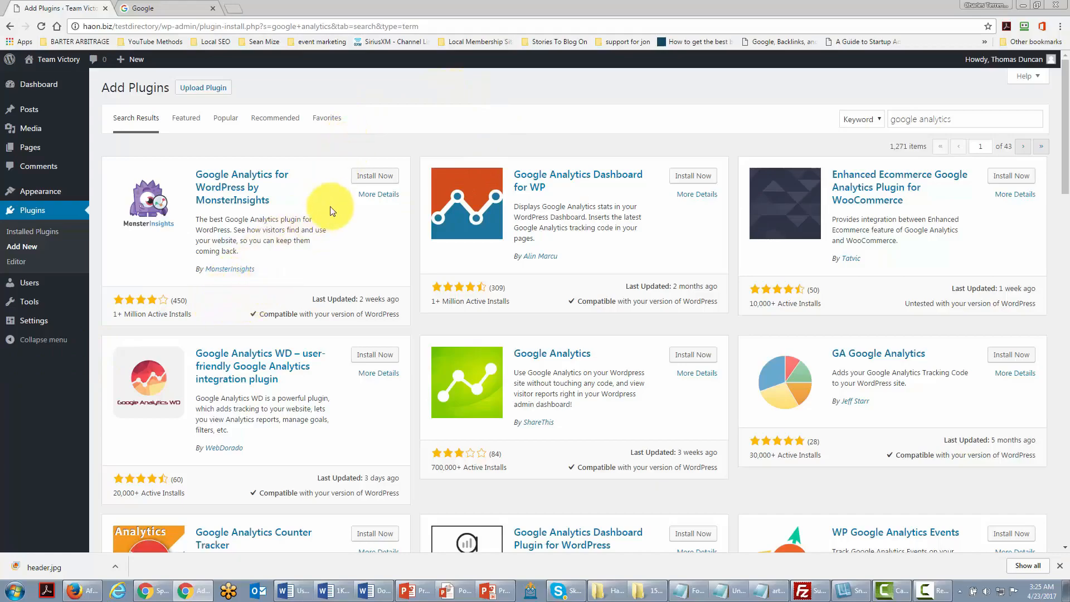
pyautogui.click(373, 357)
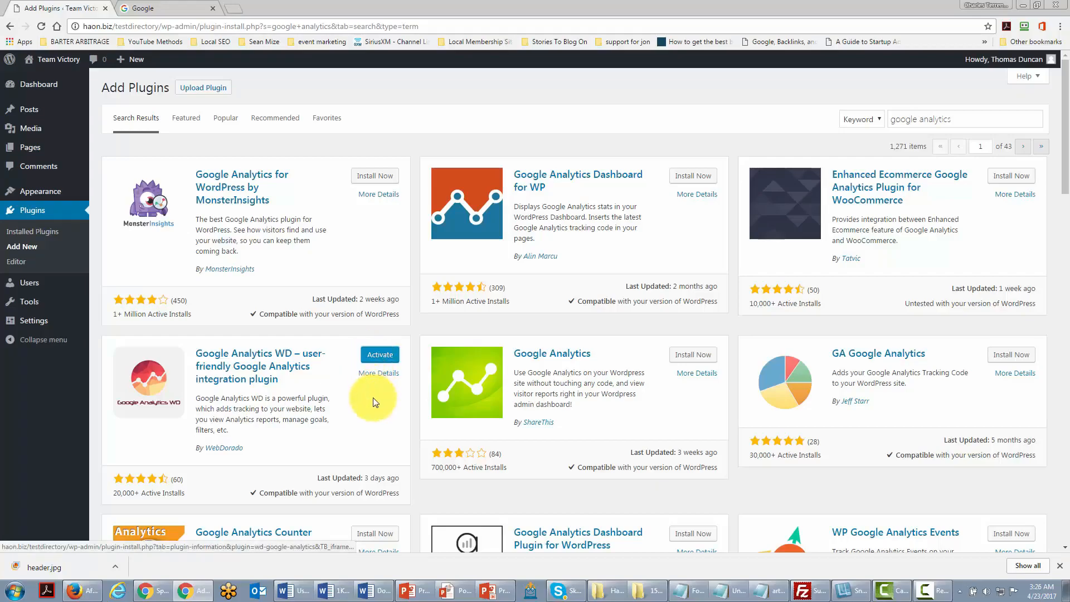
pyautogui.click(377, 358)
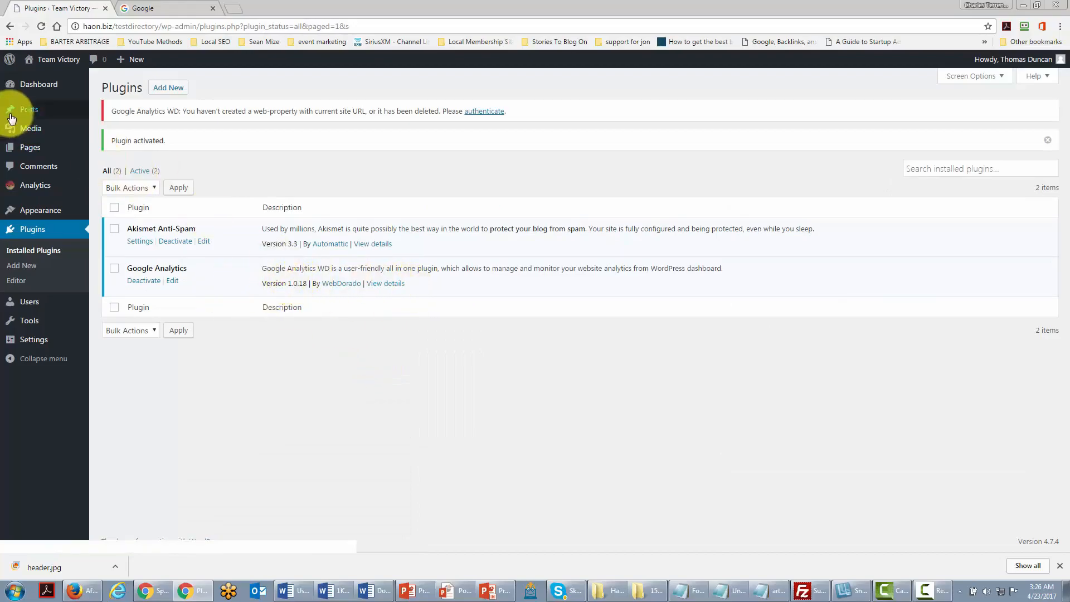
# Allow usage data collection in the Google Analytics WD setup and authenticate the plugin with the Google account.
pyautogui.click(41, 191)
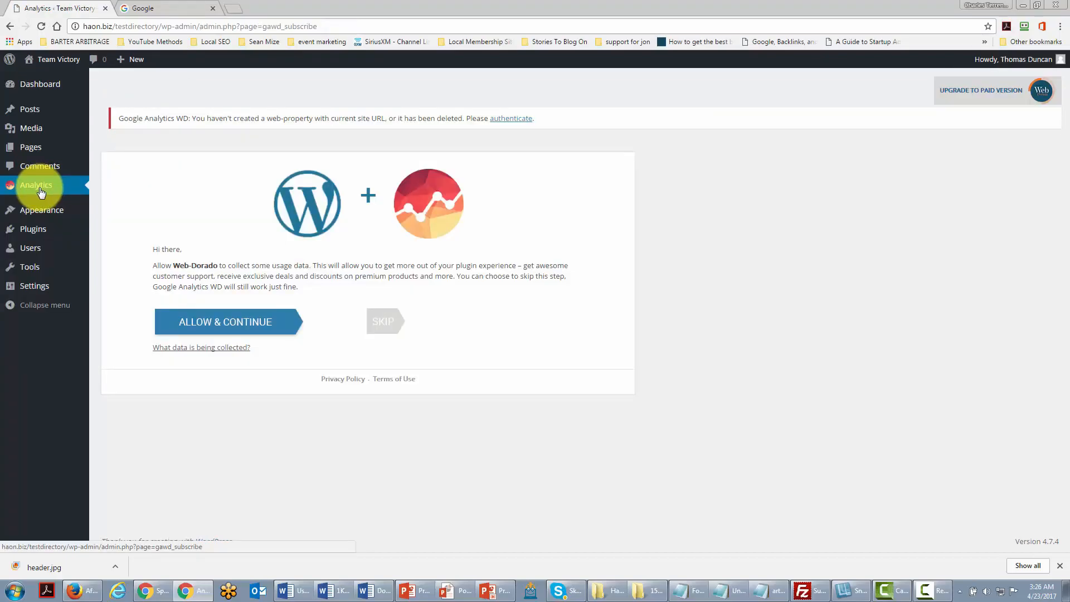
pyautogui.click(231, 324)
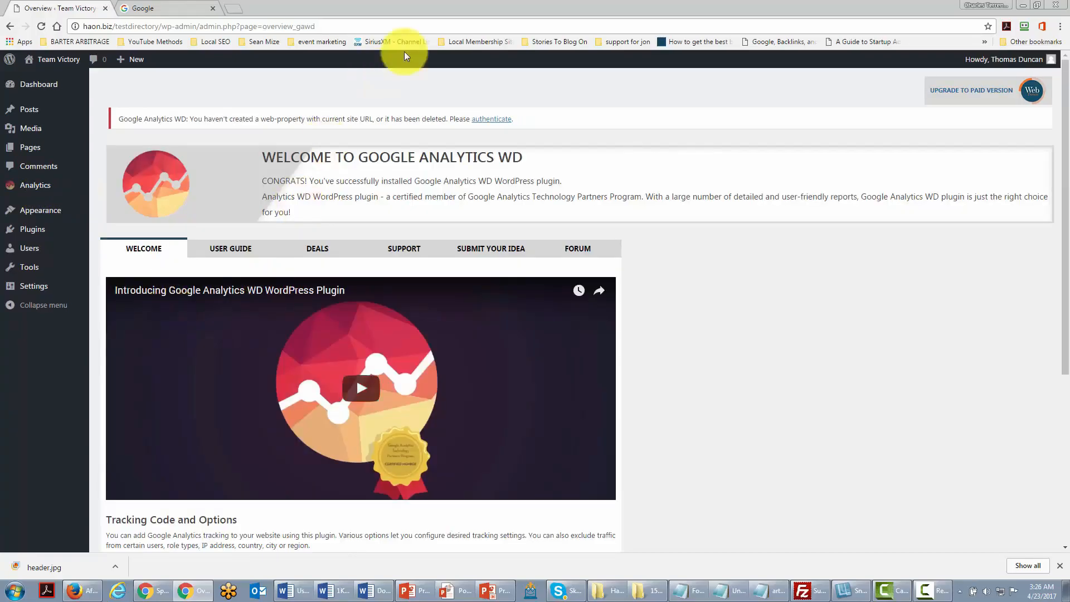
pyautogui.click(483, 122)
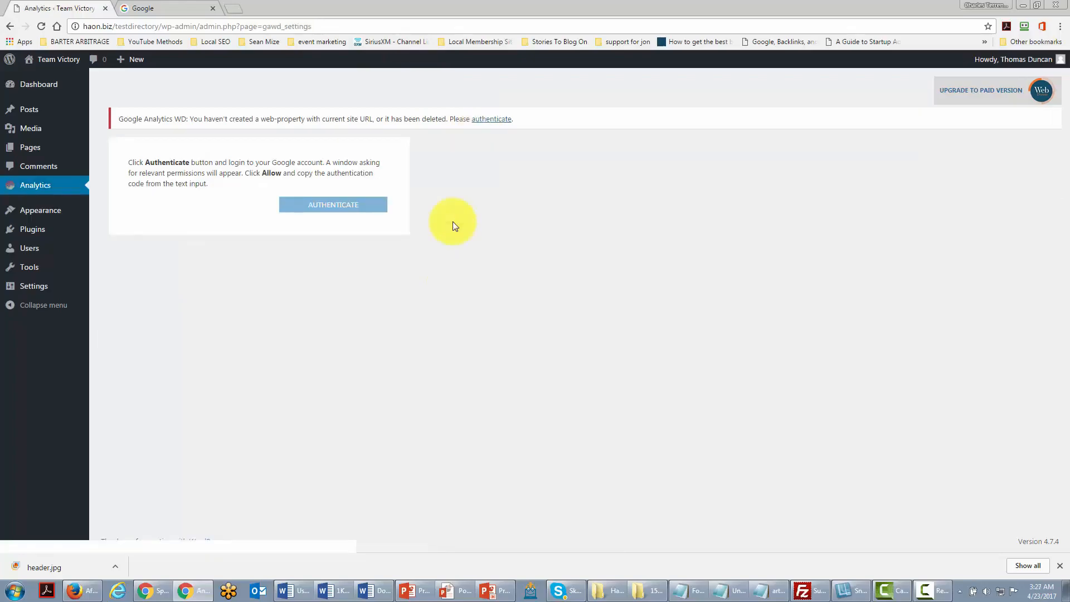
pyautogui.click(336, 206)
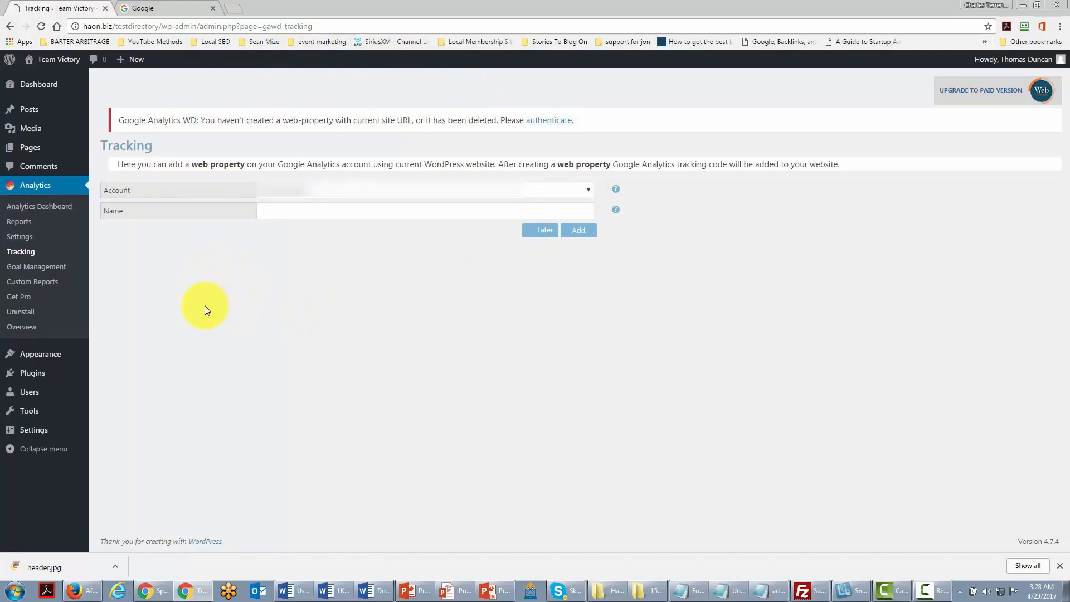
# Add a tracking web property named "Test Directory Haon" to the Google Analytics account.
pyautogui.click(270, 210)
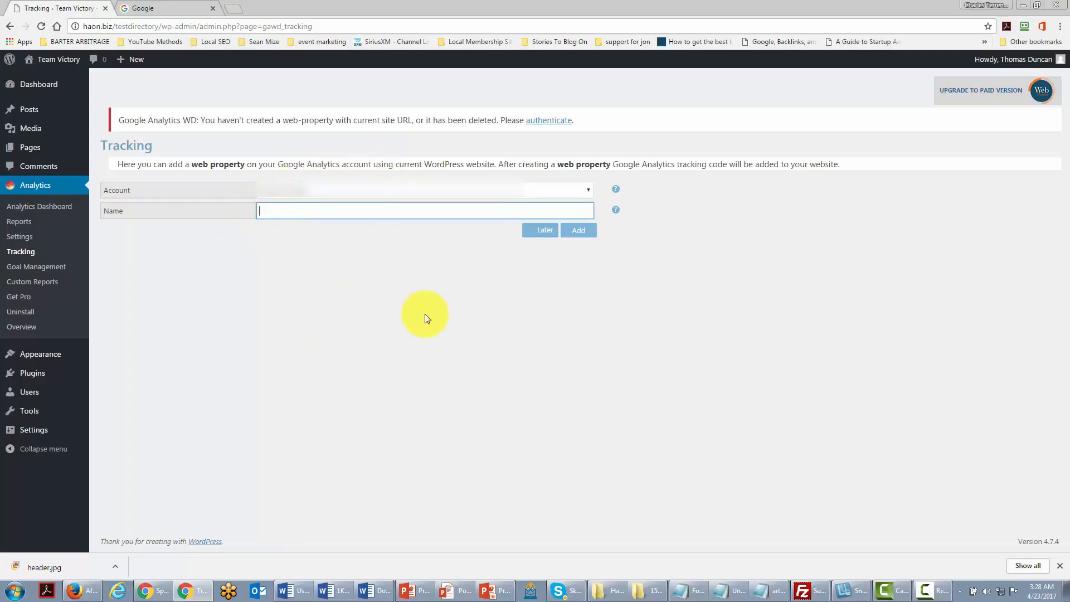
pyautogui.write('Test Directory Haon')
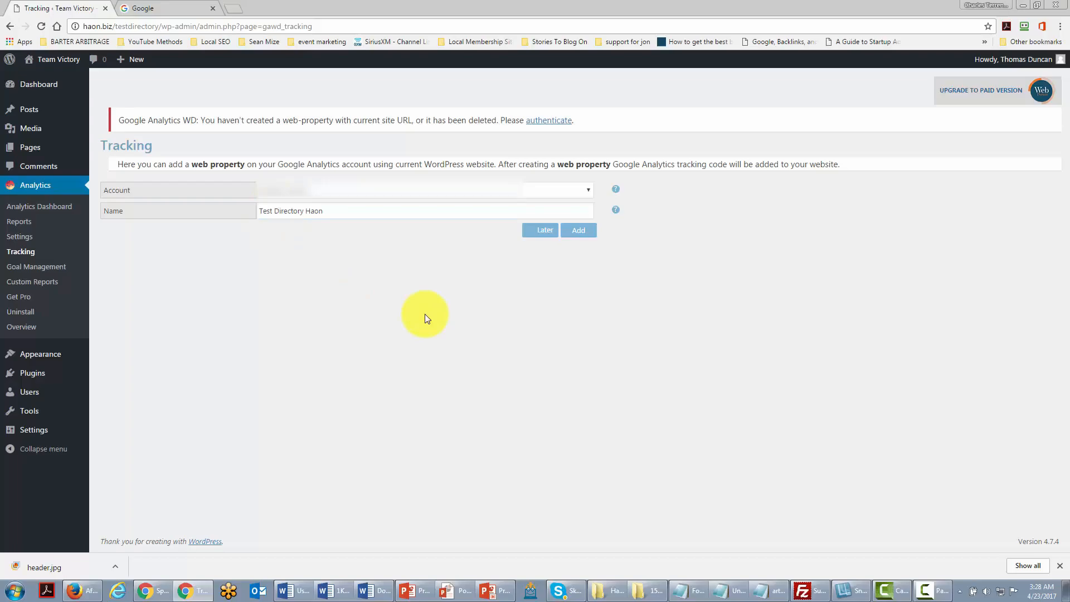
pyautogui.click(578, 235)
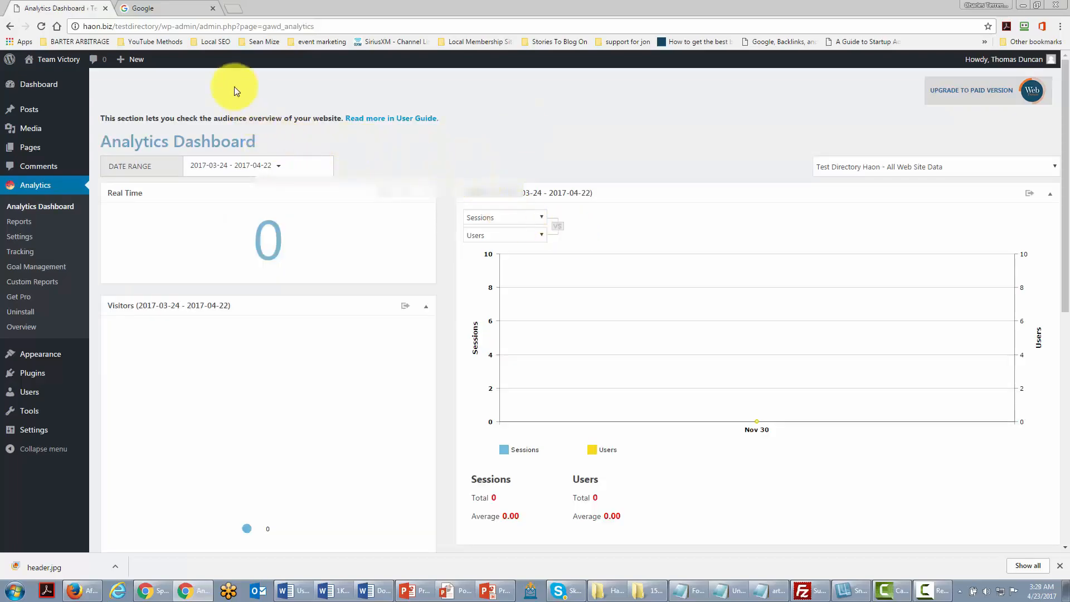